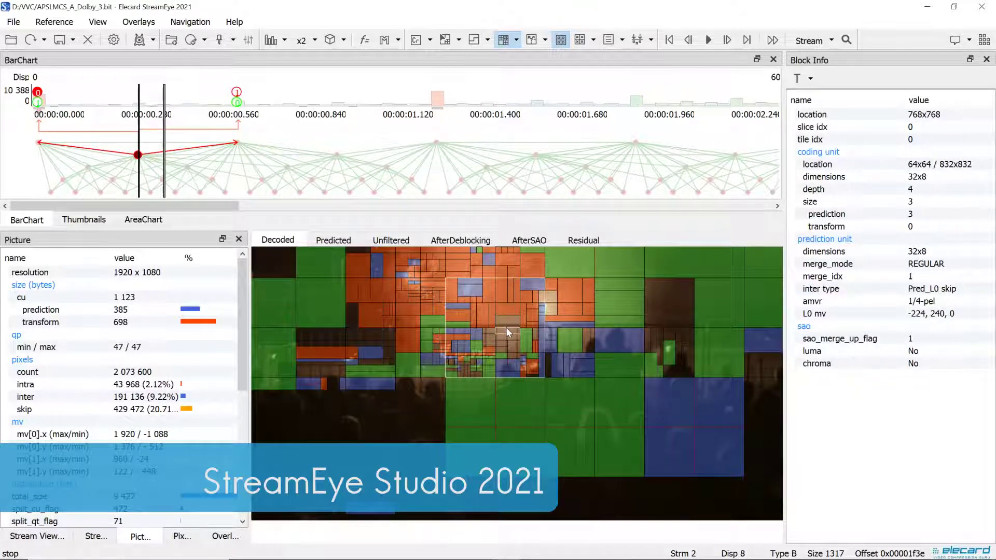
# Show motion-vector labels, zoom into the picture, pan, and inspect block A64.
pyautogui.click(531, 40)
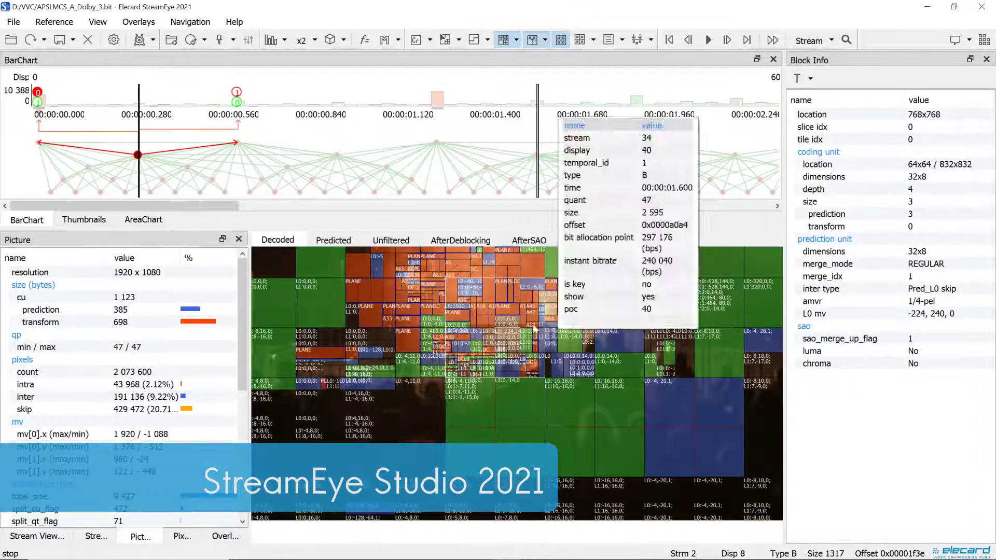
pyautogui.scroll(2, 531, 332)
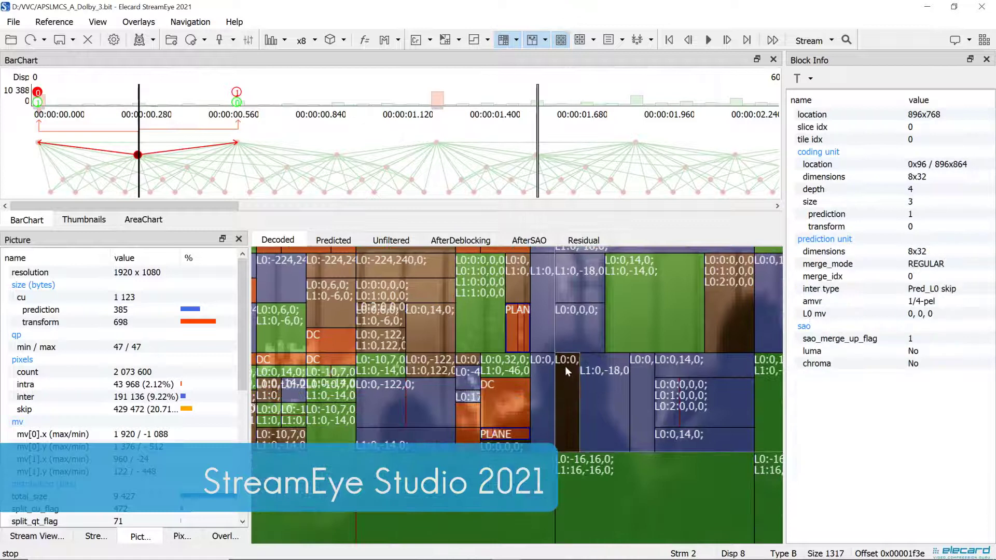
pyautogui.moveTo(665, 306); pyautogui.dragTo(647, 440)
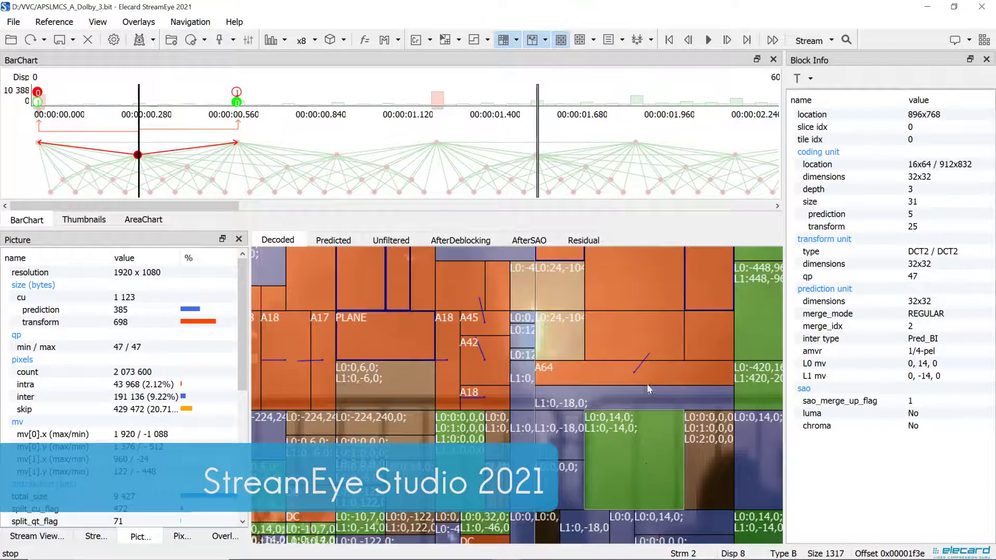
pyautogui.click(639, 370)
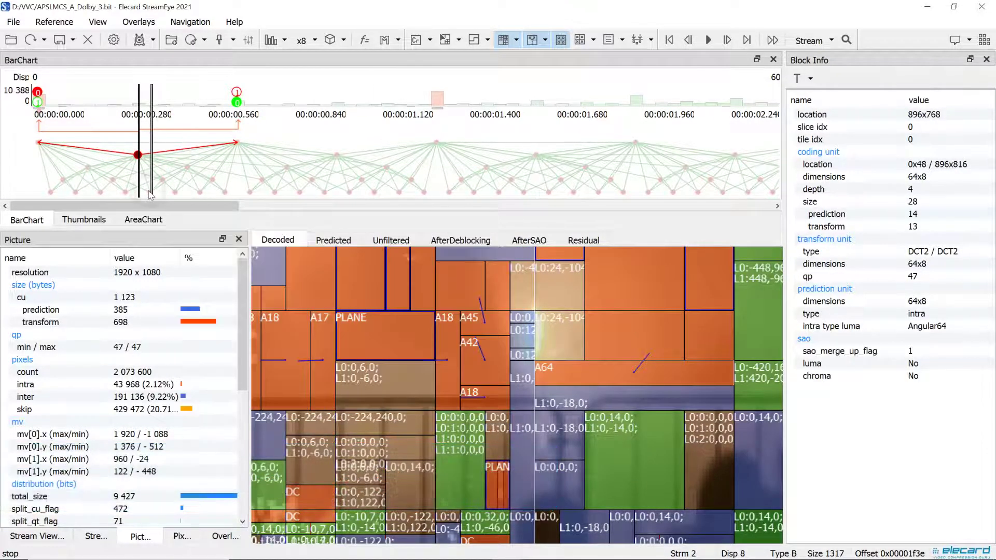
# Jump to display frame 9 in the BarChart, then zoom out and pan the picture.
pyautogui.click(151, 192)
pyautogui.scroll(-1, 506, 341)
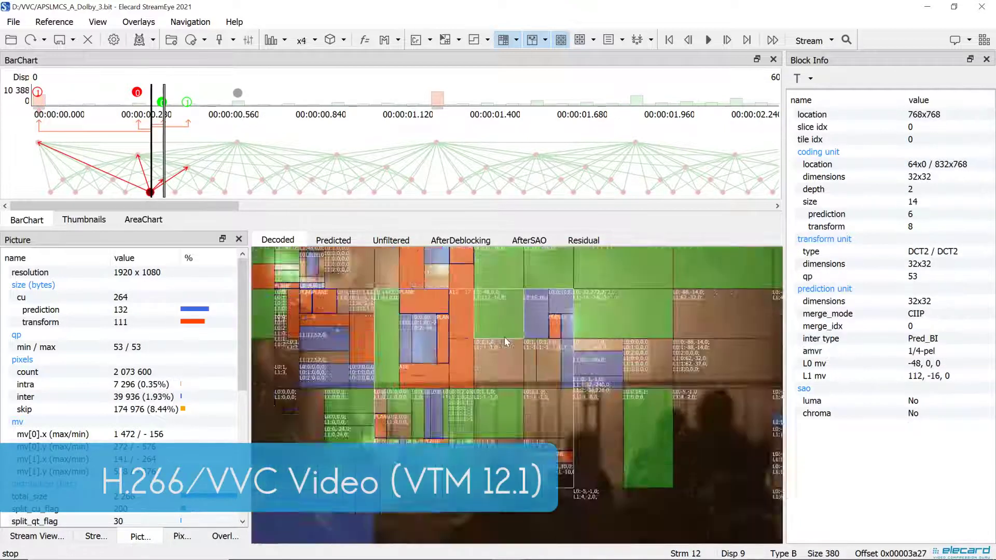
pyautogui.scroll(-1, 498, 394)
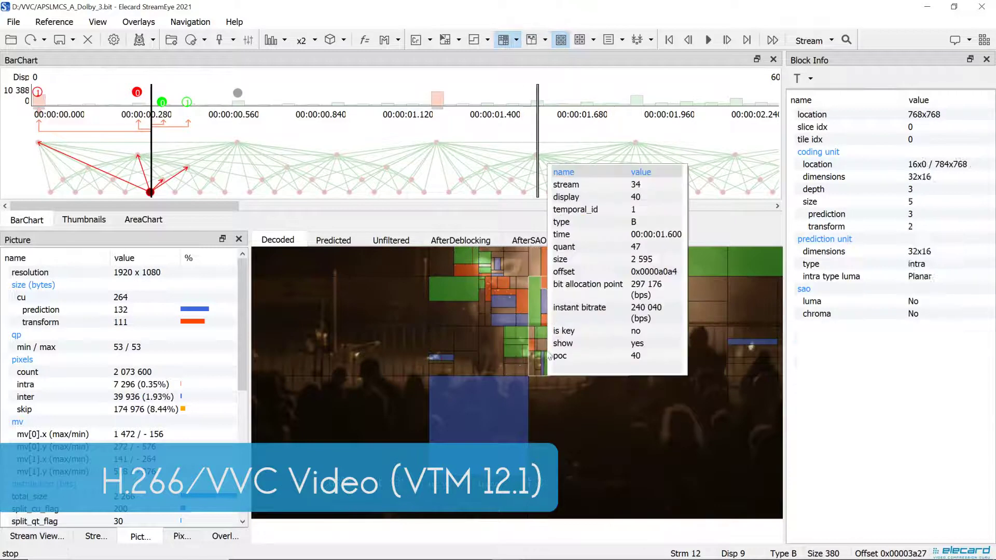
pyautogui.moveTo(504, 322); pyautogui.dragTo(413, 483)
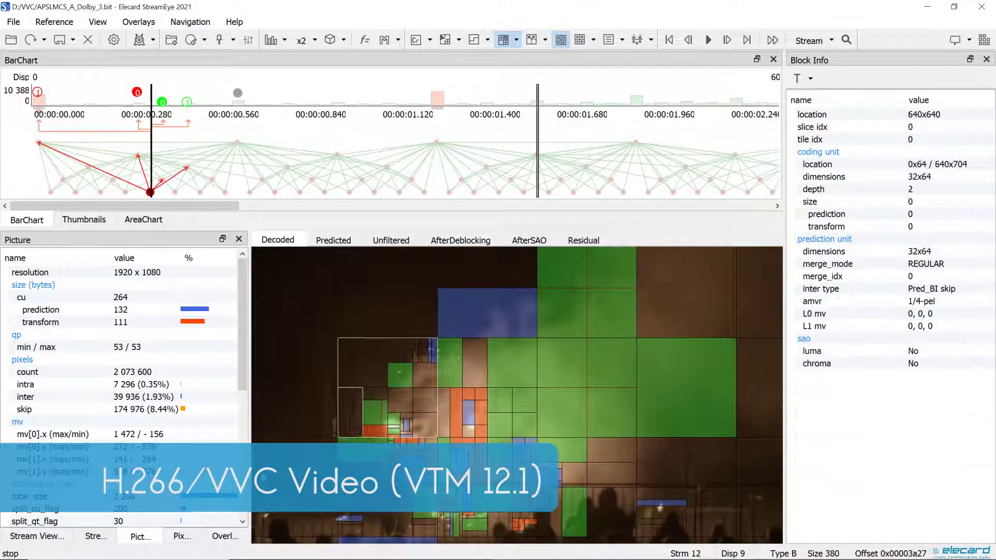
# Open the Statistics panel from View > Info.
pyautogui.click(98, 22)
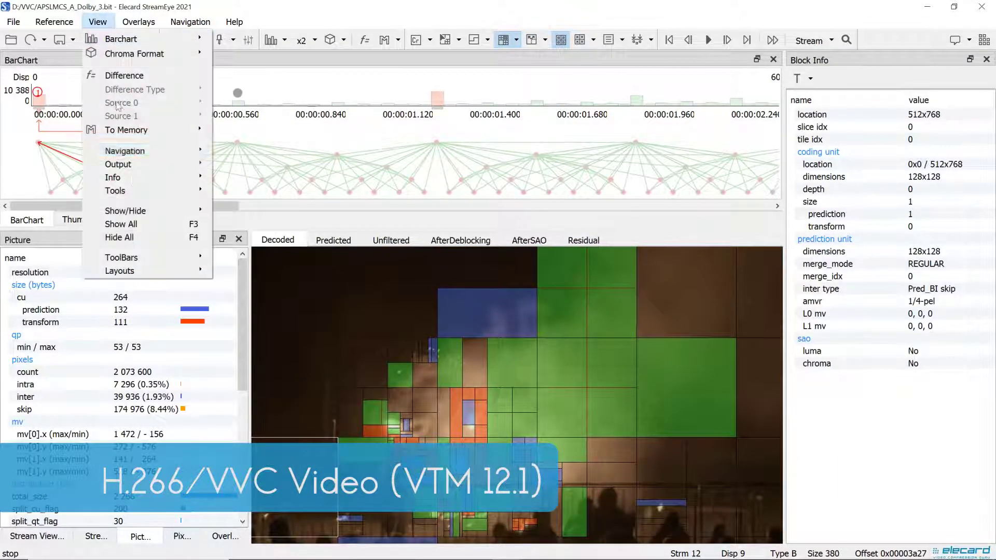
pyautogui.click(135, 191)
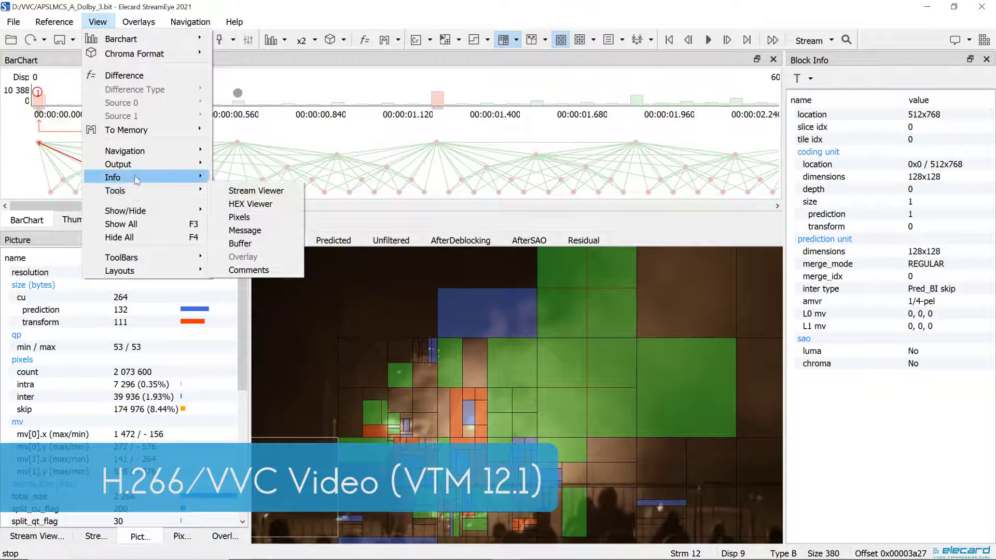
pyautogui.moveTo(113, 177)
pyautogui.click(247, 257)
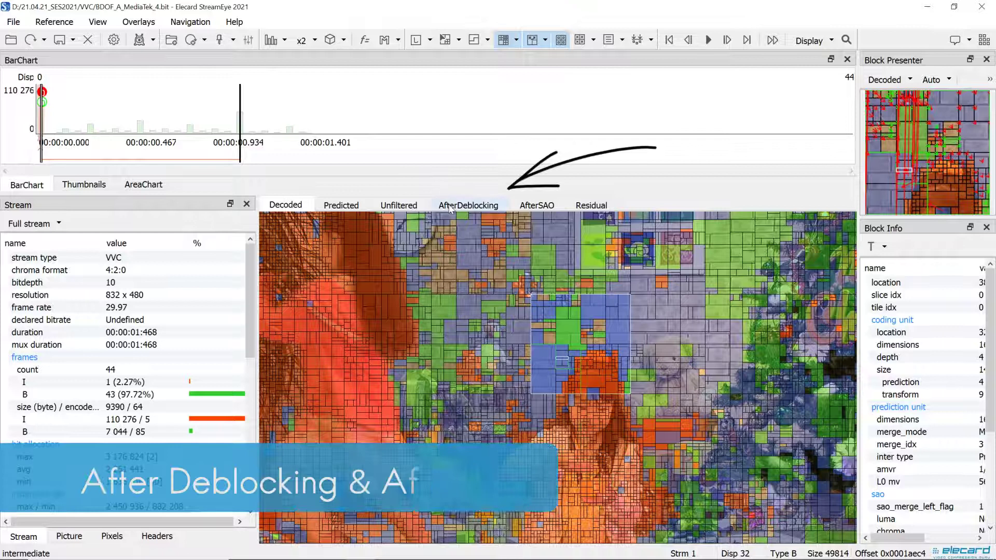
# Show the picture after deblocking, then after SAO, and open the Pixels grid.
pyautogui.click(451, 206)
pyautogui.click(525, 208)
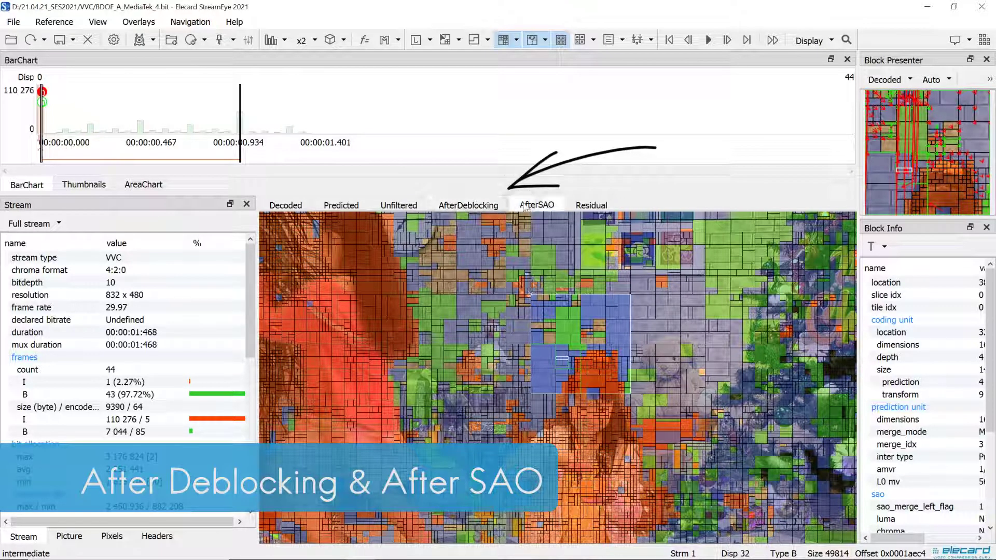
pyautogui.click(112, 537)
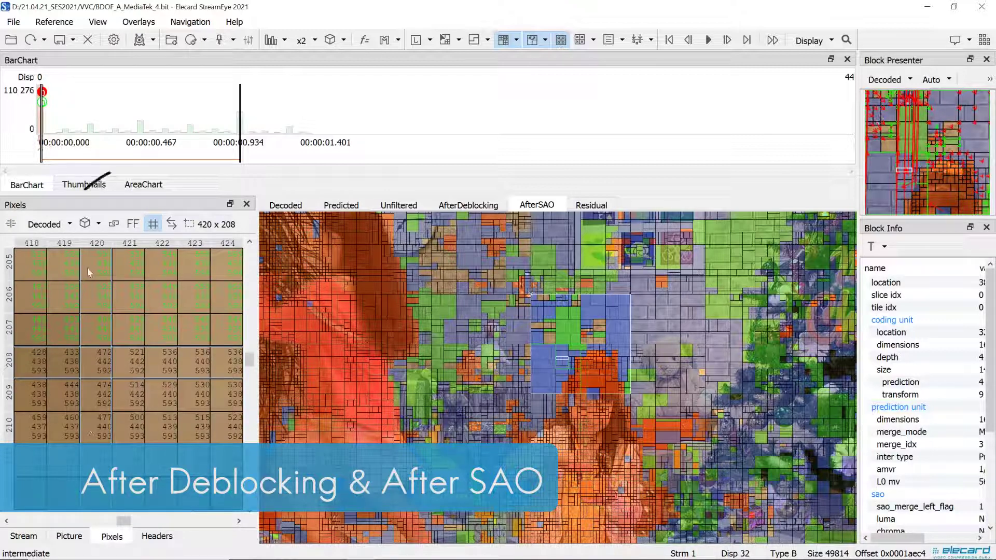
# Set the pixel source to After Deblocking, then After SAO, and enable the Difference view.
pyautogui.click(65, 224)
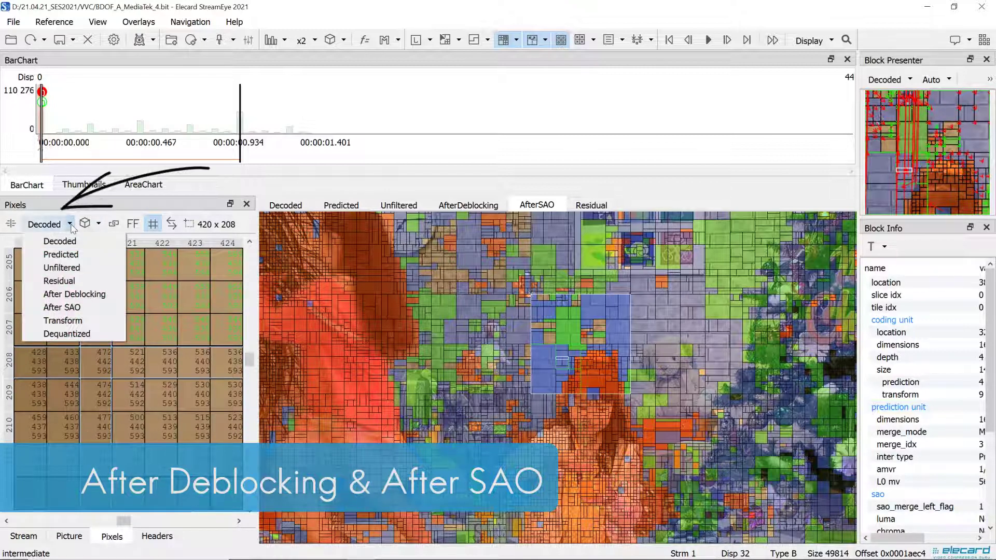
pyautogui.click(73, 294)
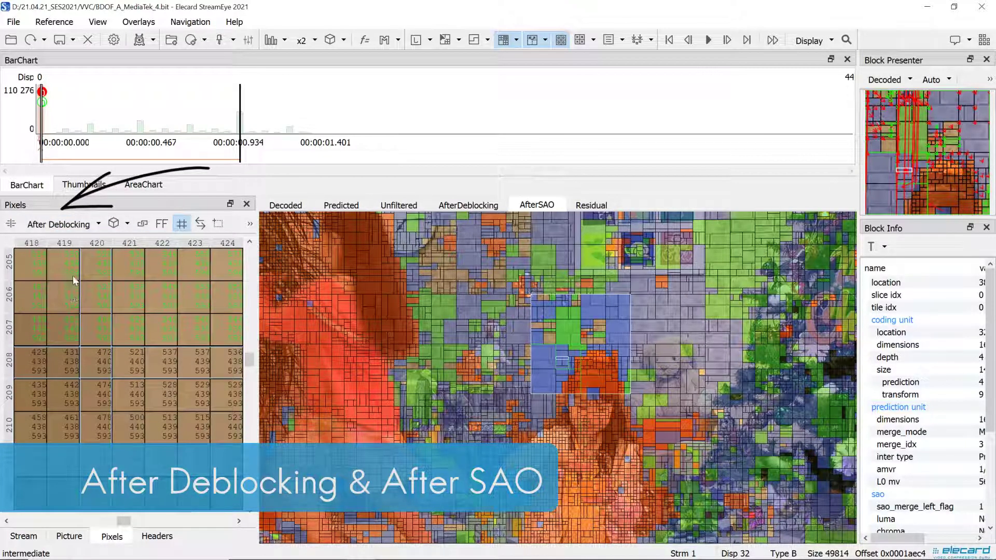
pyautogui.click(65, 224)
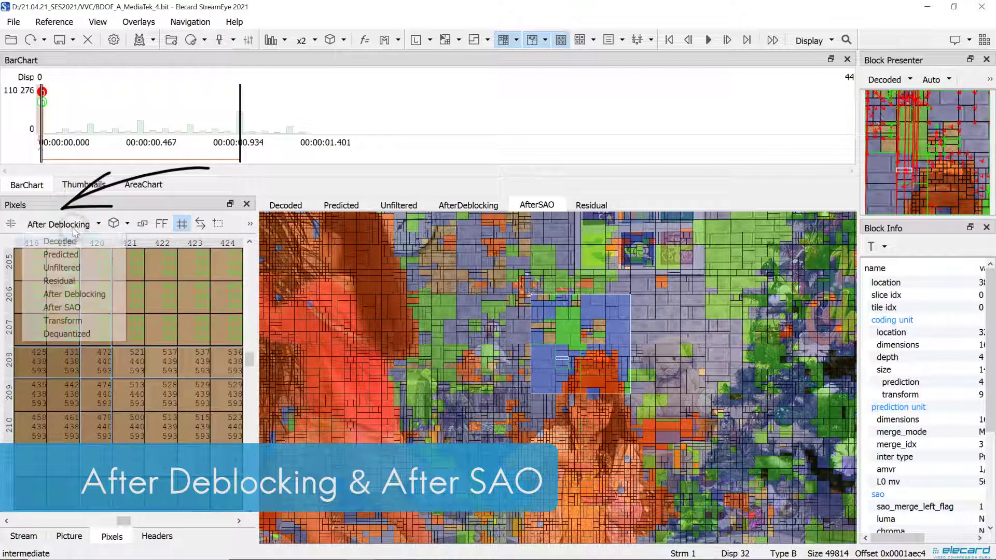
pyautogui.click(71, 309)
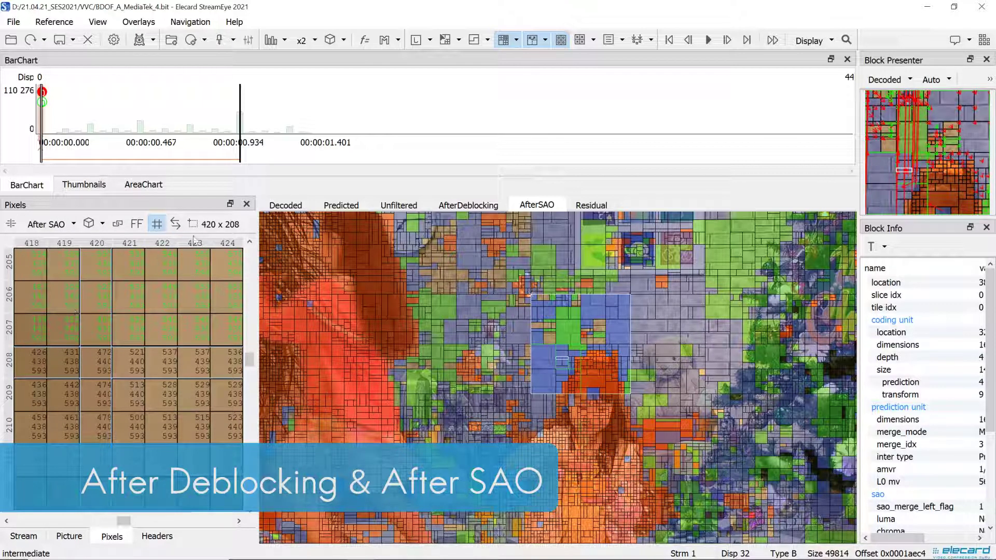
pyautogui.moveTo(286, 142)
pyautogui.click(366, 41)
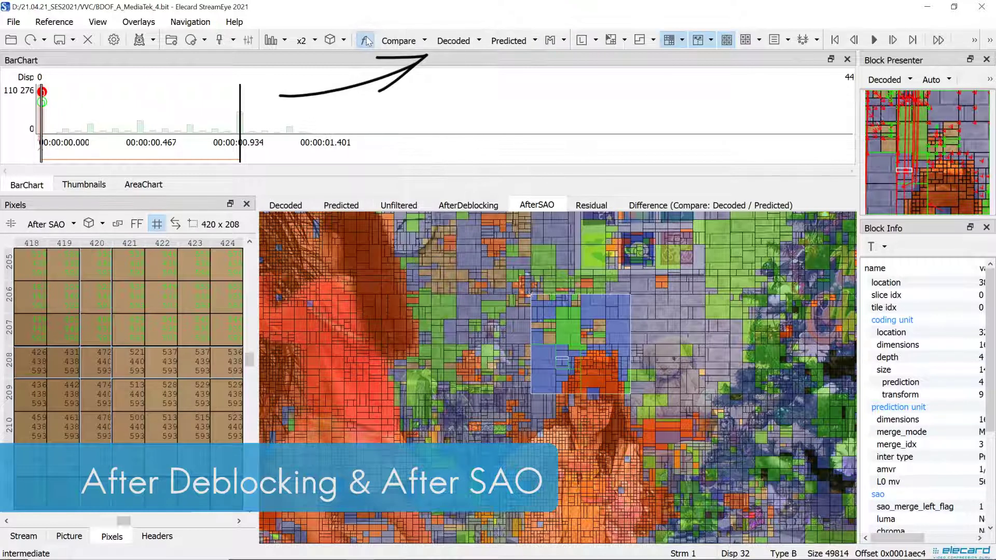
# Set the second comparison source to After Deblocking and view the Difference picture against Decoded.
pyautogui.click(509, 39)
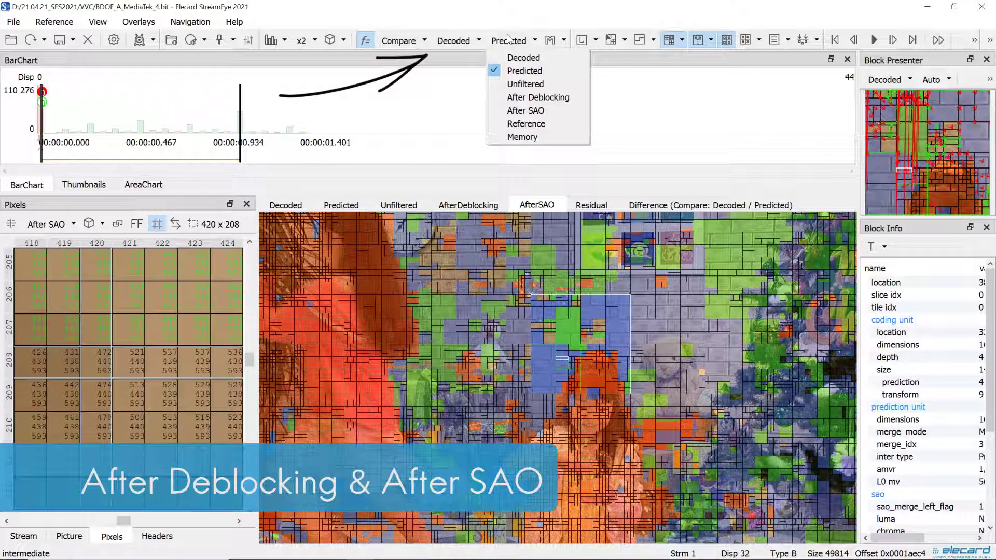
pyautogui.click(520, 98)
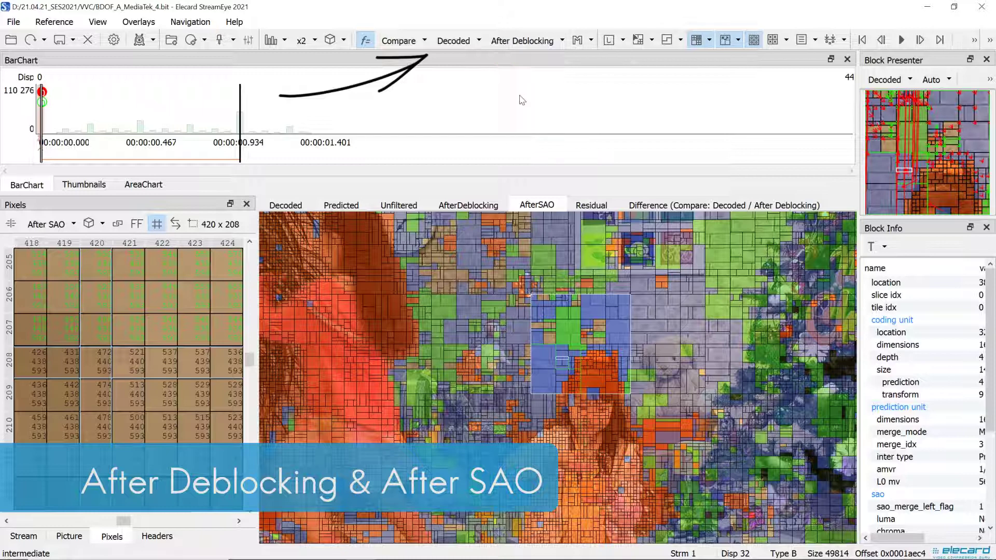
pyautogui.click(639, 208)
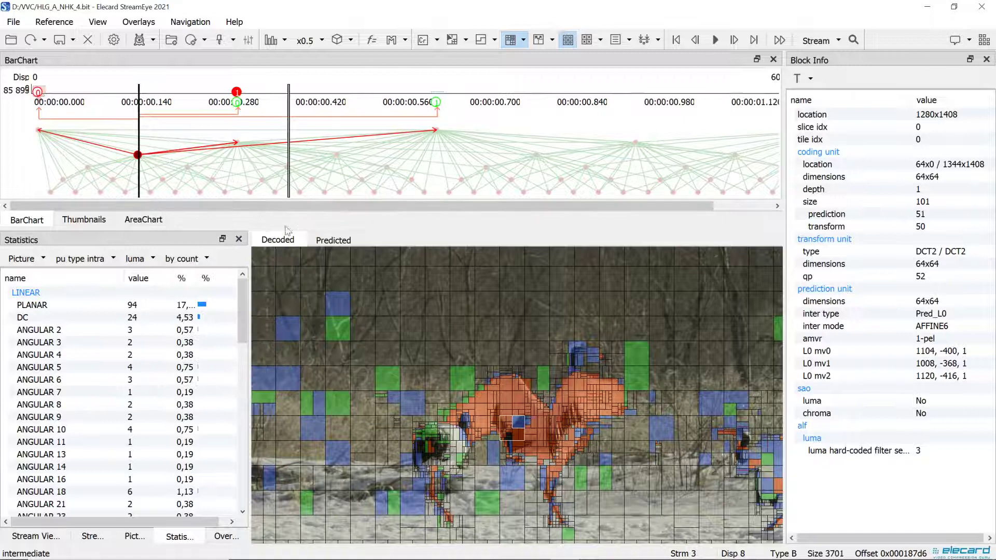
# Enlarge the BarChart and select display frame 9, showing PLANAR 6 and MIP 7 intra counts.
pyautogui.moveTo(286, 226); pyautogui.dragTo(286, 245)
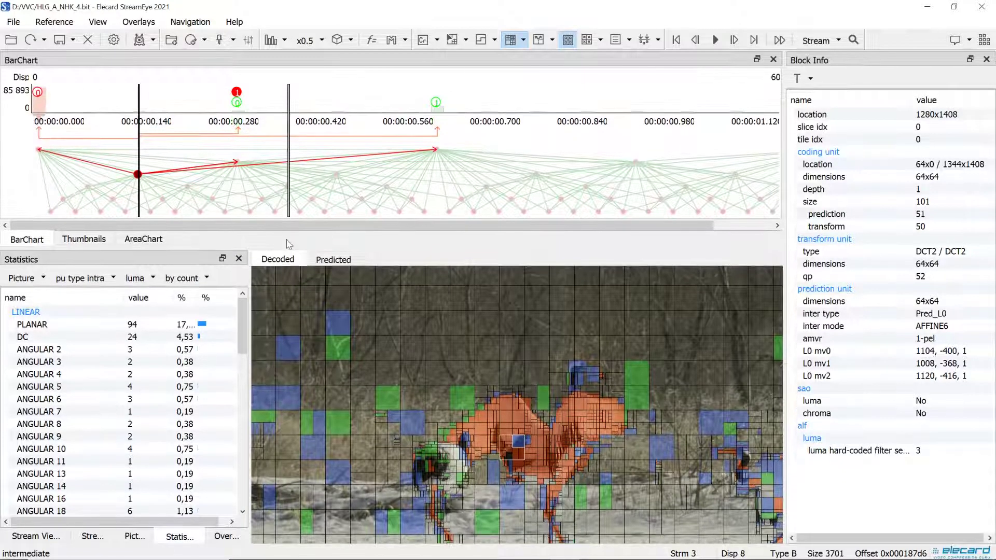
pyautogui.click(151, 213)
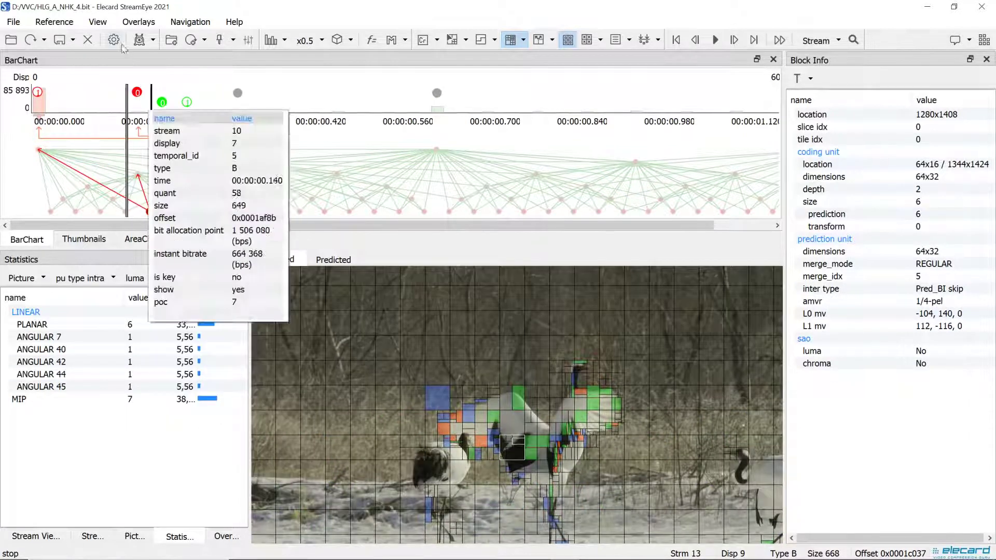
# In Performance options, collect Unfiltered, After SAO and Dequantized data, enable SetPosition Mode, and confirm.
pyautogui.click(119, 42)
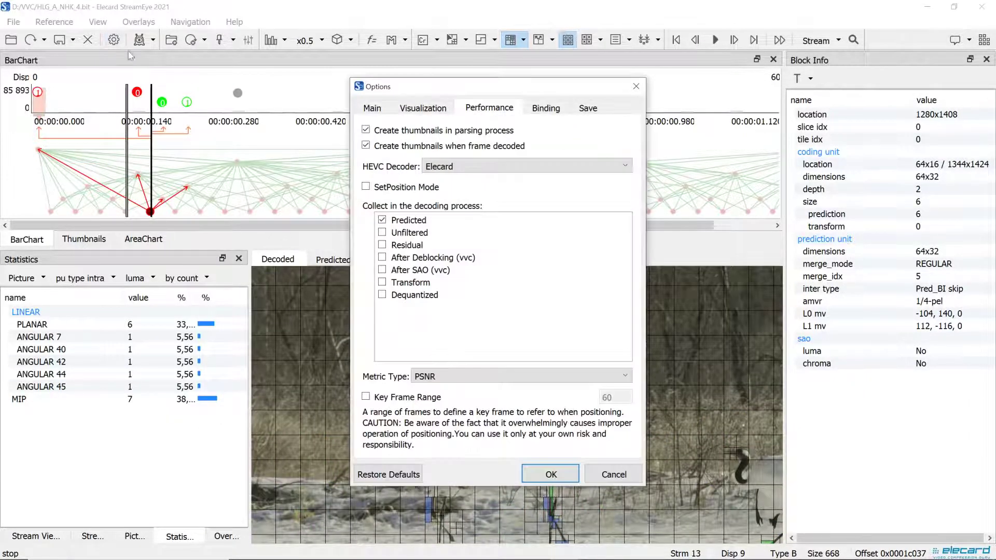
pyautogui.click(383, 232)
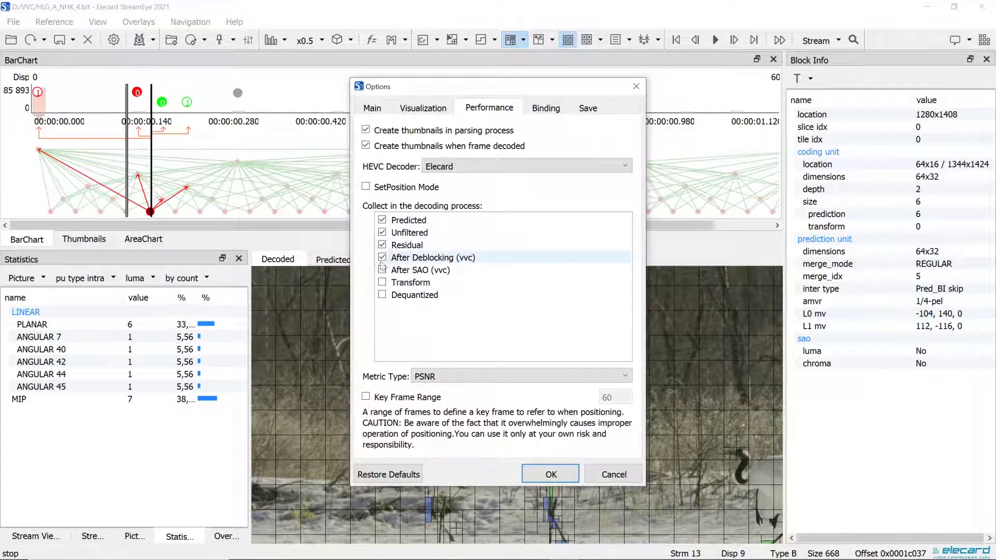
pyautogui.click(382, 270)
pyautogui.click(383, 295)
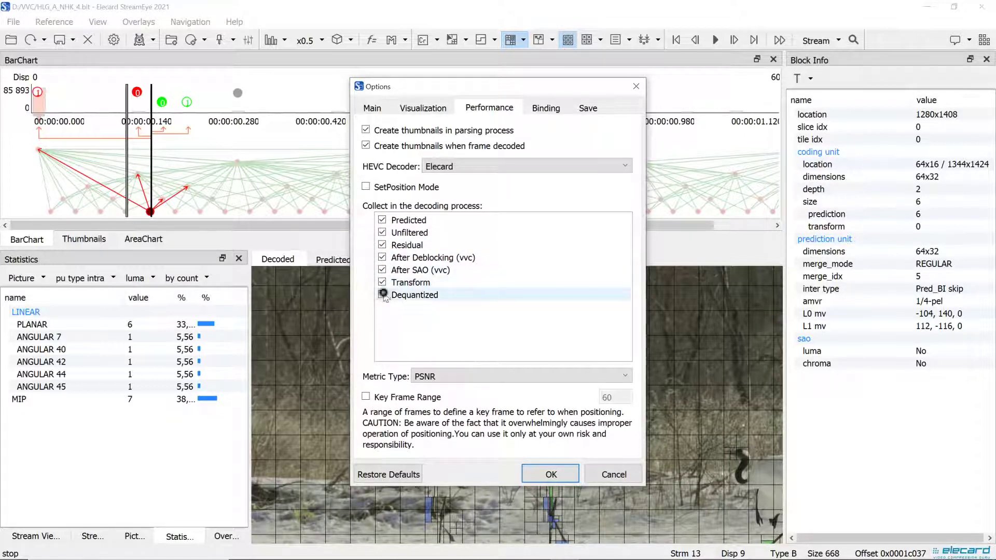
pyautogui.click(365, 186)
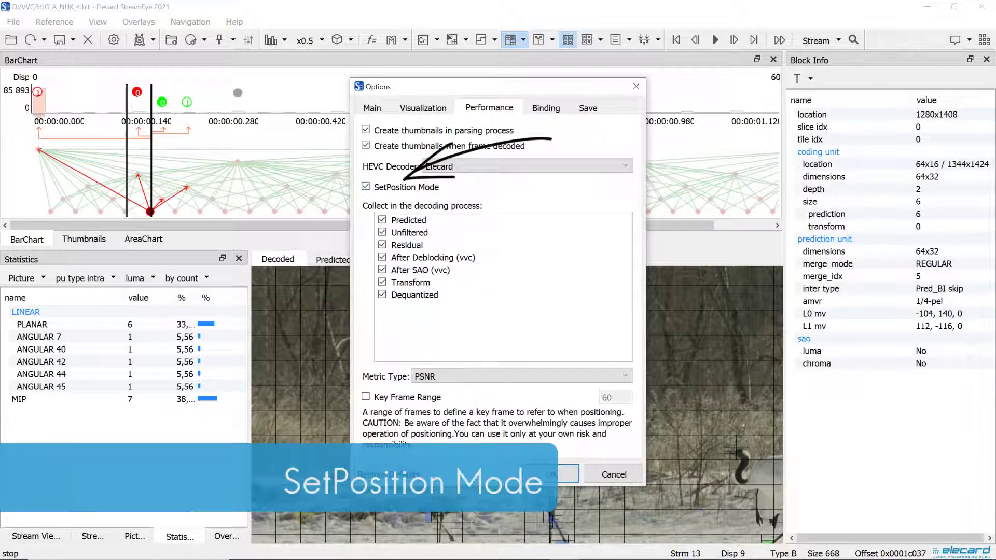
pyautogui.click(563, 474)
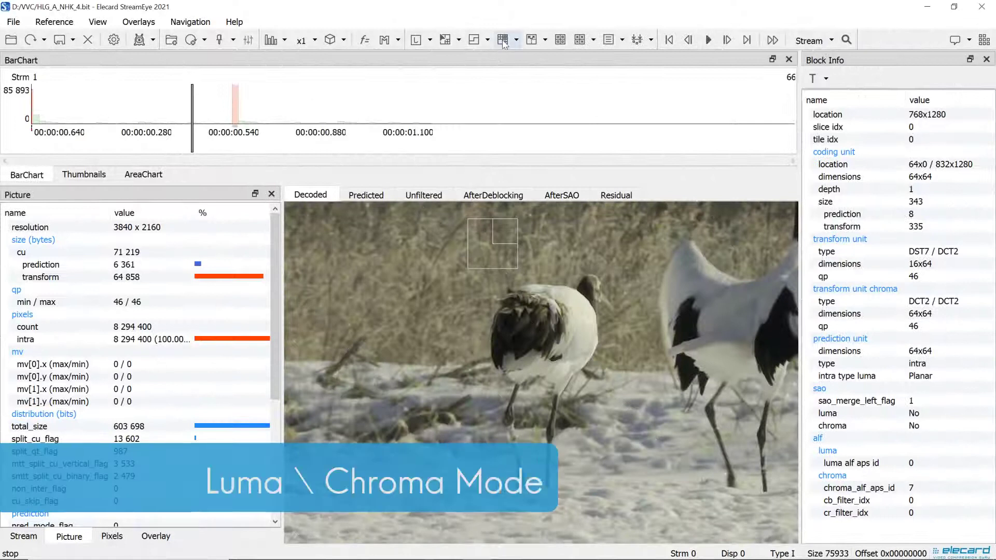
# Show the block partition grid overlay and switch the partition display from Luma to Chroma.
pyautogui.click(502, 41)
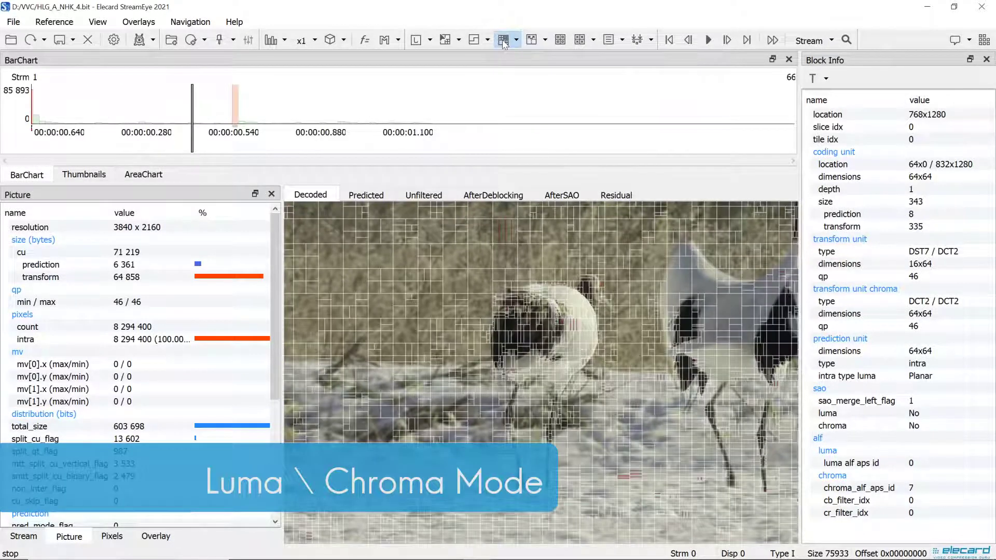
pyautogui.click(423, 41)
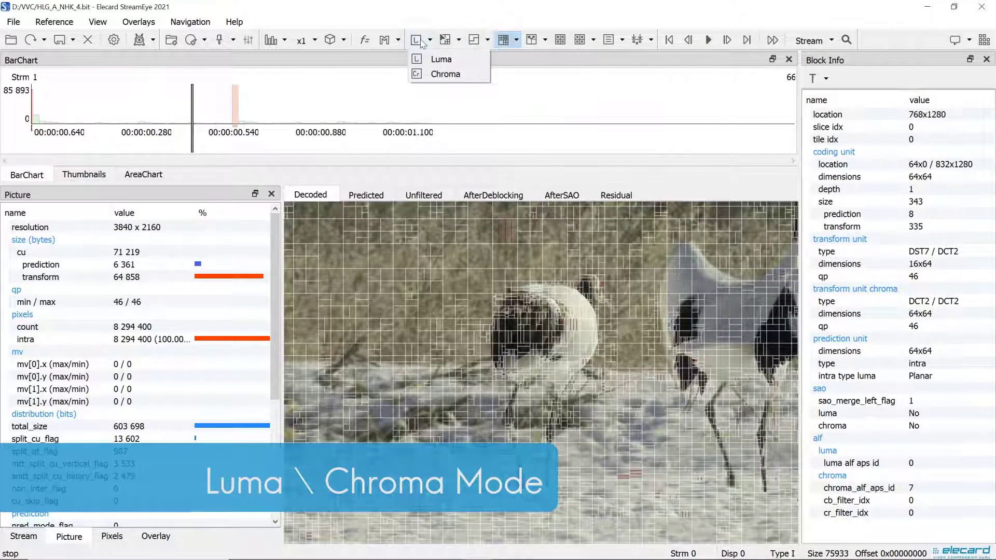
pyautogui.click(434, 74)
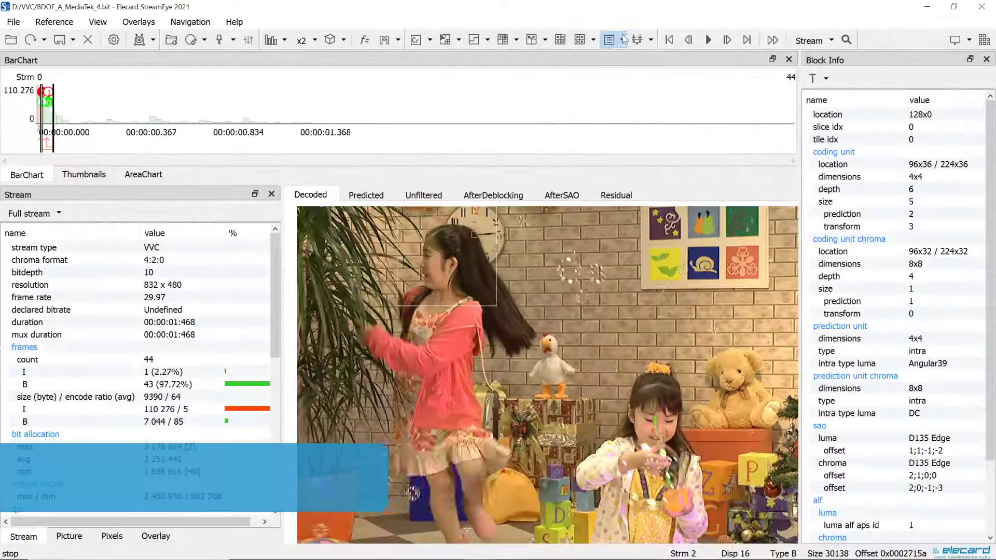
# Overlay SAO, then ALF parameters, then turn ALF off and overlay DCT Type.
pyautogui.click(621, 41)
pyautogui.click(629, 84)
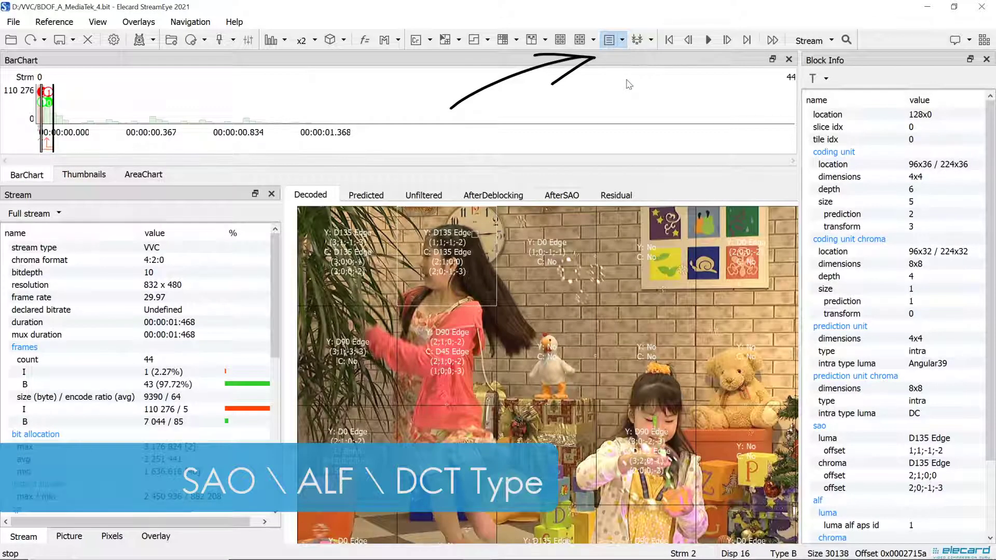
pyautogui.click(622, 40)
pyautogui.click(629, 97)
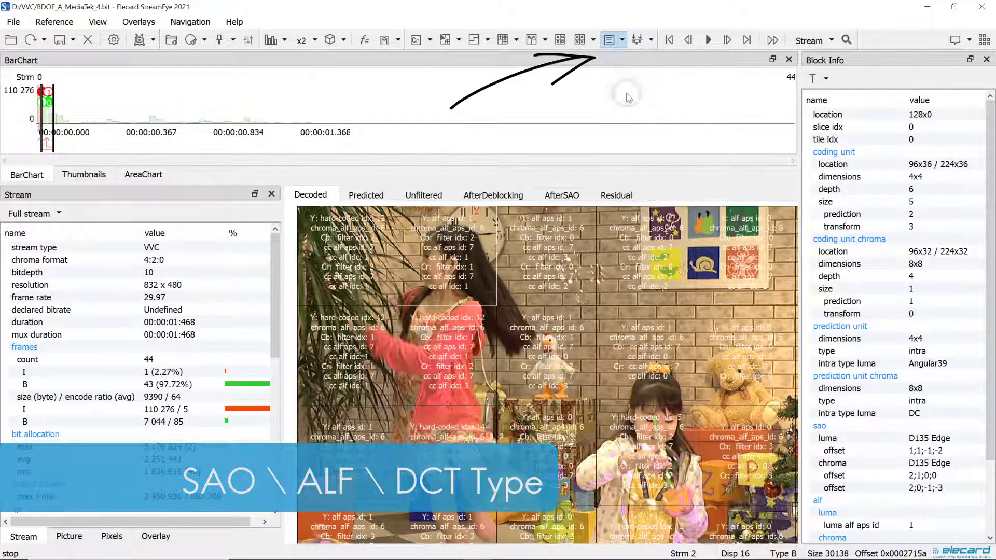
pyautogui.click(621, 40)
pyautogui.click(629, 97)
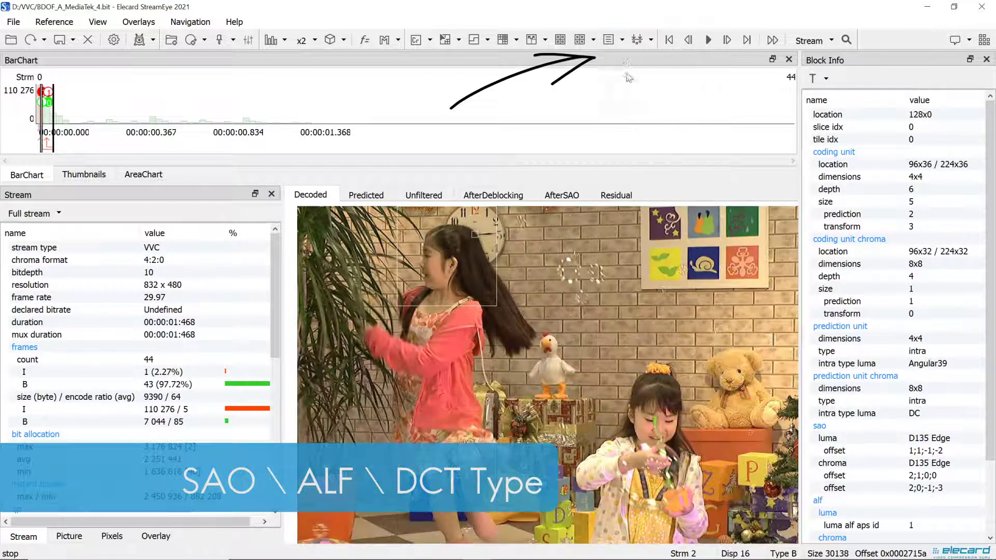
pyautogui.click(621, 42)
pyautogui.click(629, 110)
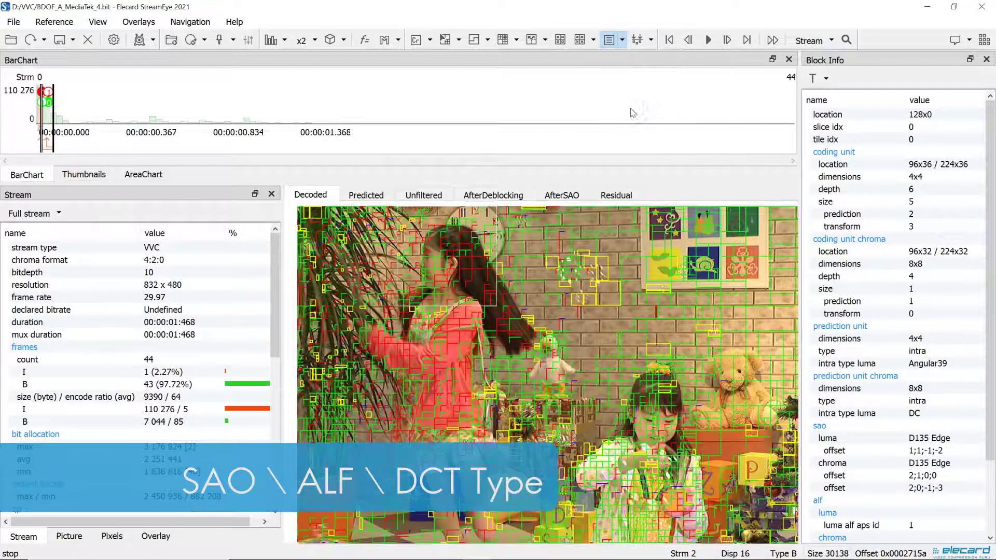
# Uncheck Sizes in the Block Info menu and overlay the decoding order on the picture.
pyautogui.click(826, 78)
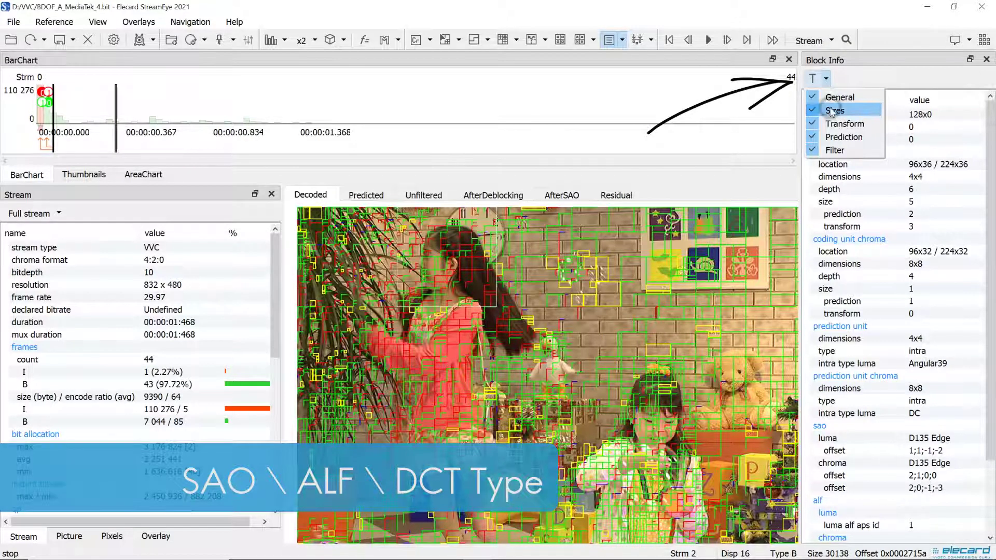
pyautogui.click(833, 111)
pyautogui.click(825, 78)
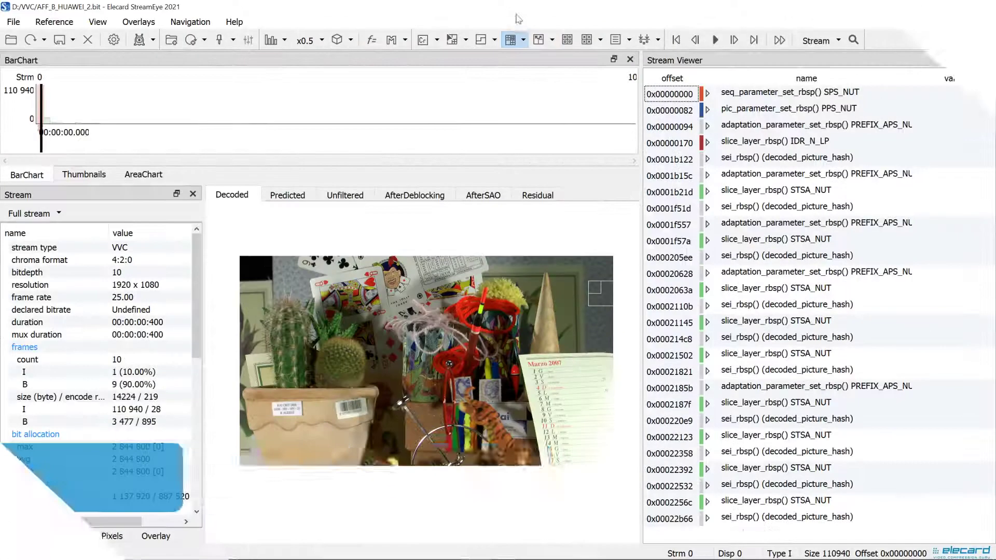
pyautogui.click(524, 41)
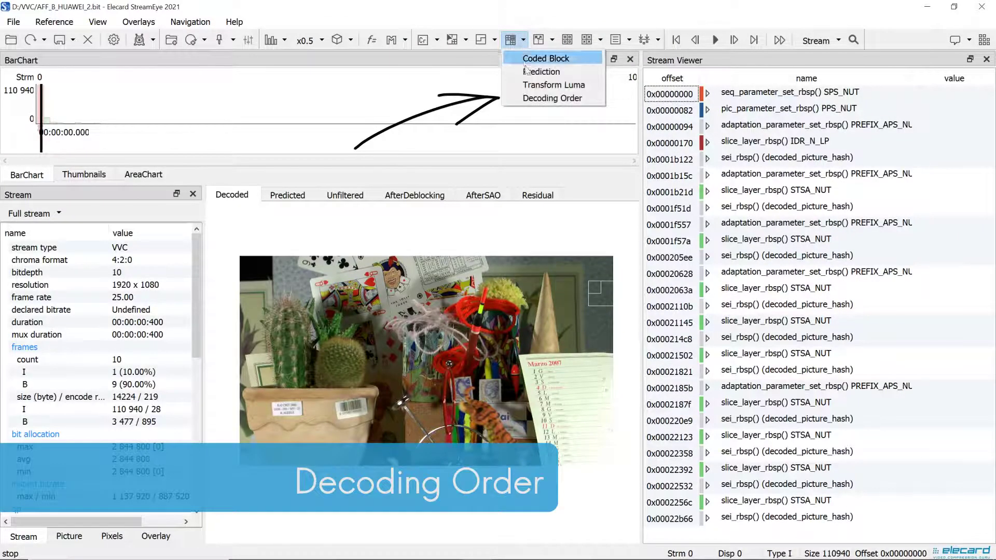
pyautogui.click(534, 101)
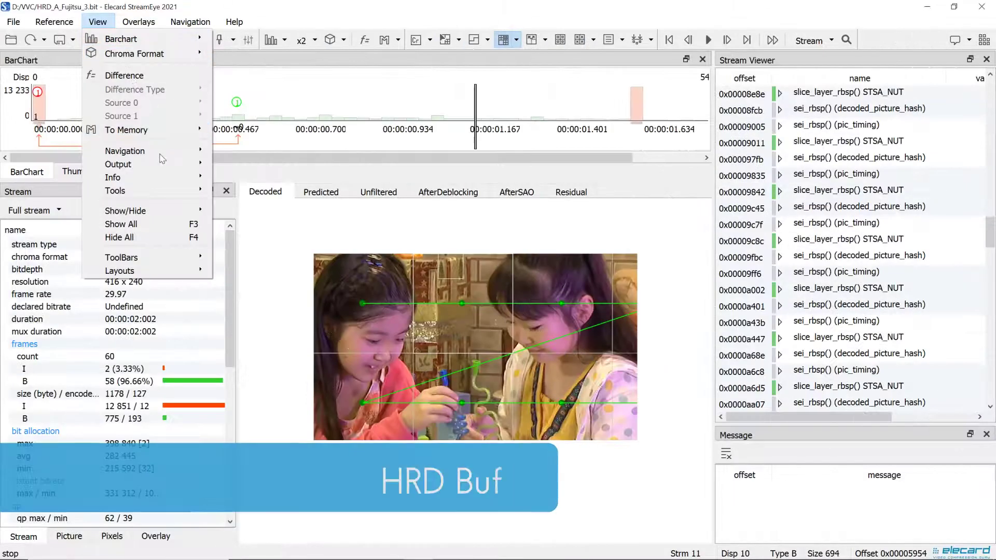
# Open the HRD Buffer graph and inspect the buffer state at chosen points in time.
pyautogui.moveTo(163, 193)
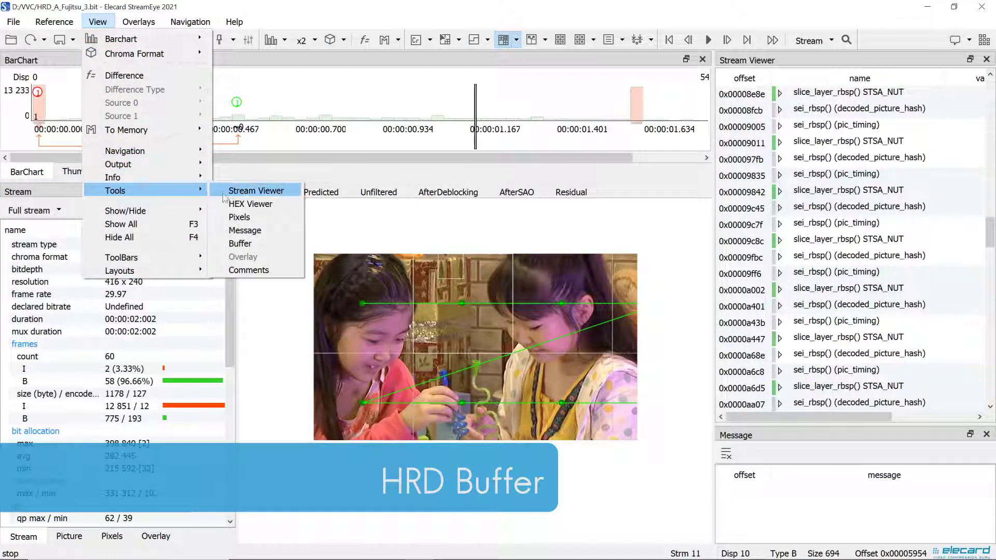
pyautogui.click(240, 244)
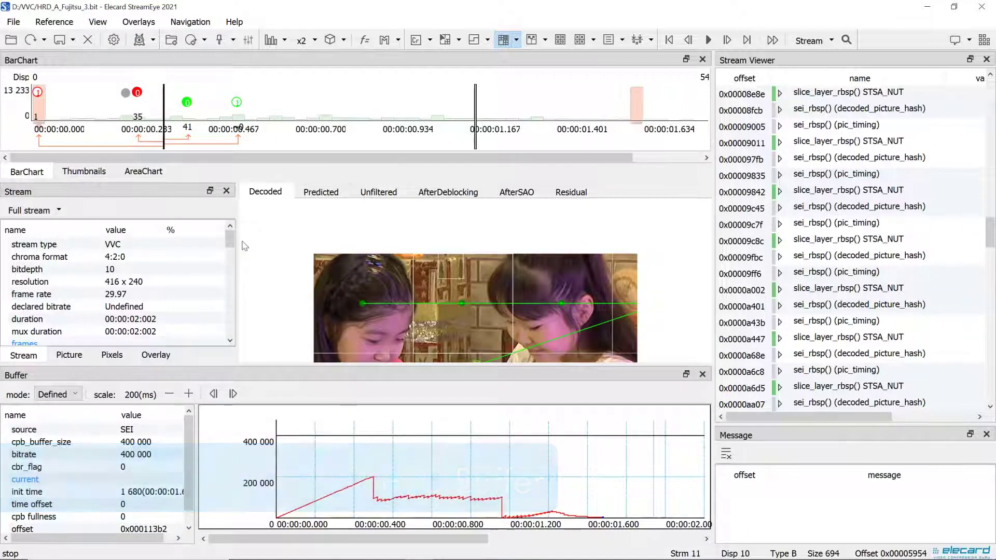
pyautogui.click(347, 476)
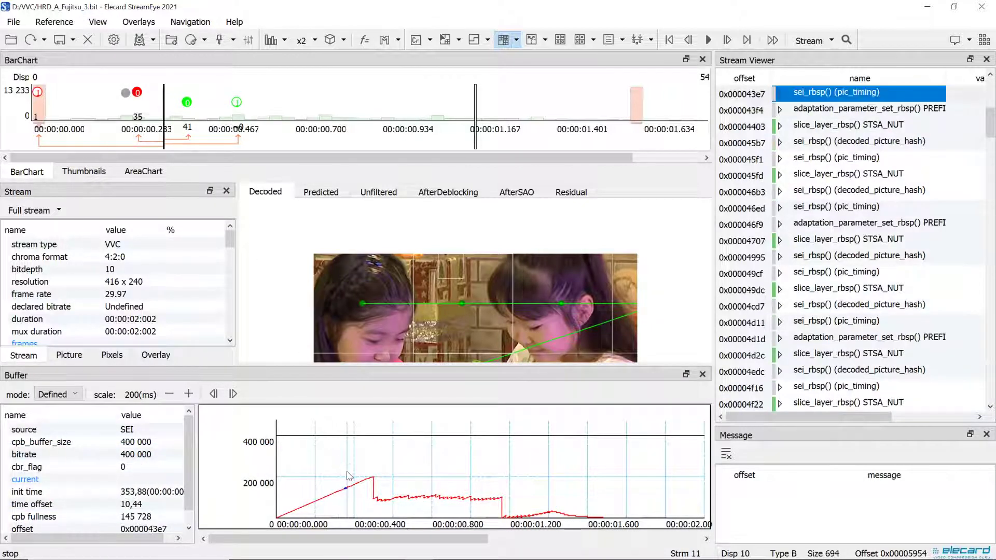
pyautogui.moveTo(373, 473); pyautogui.dragTo(381, 476)
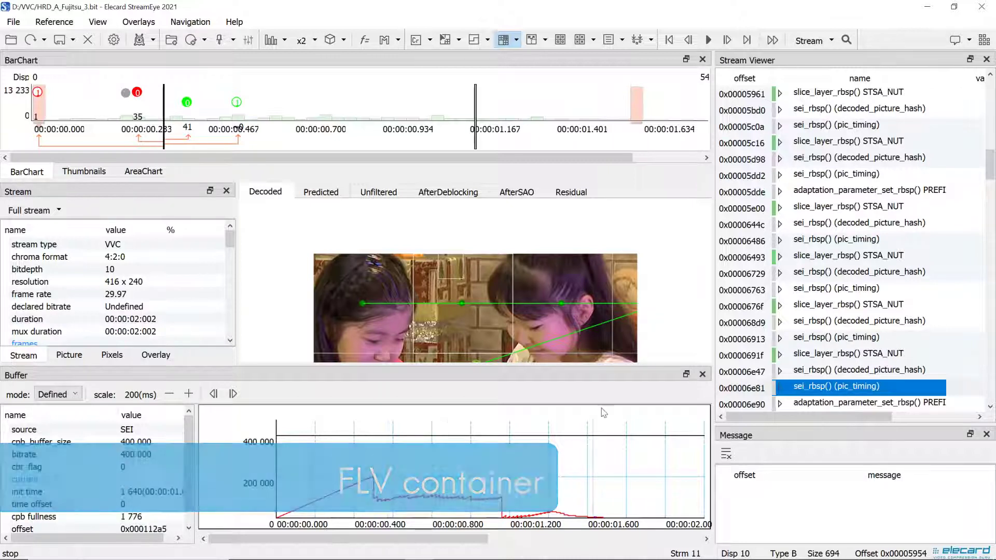
# Close the Buffer panel and expand an SEI unit in Stream Viewer to see its fields.
pyautogui.click(703, 374)
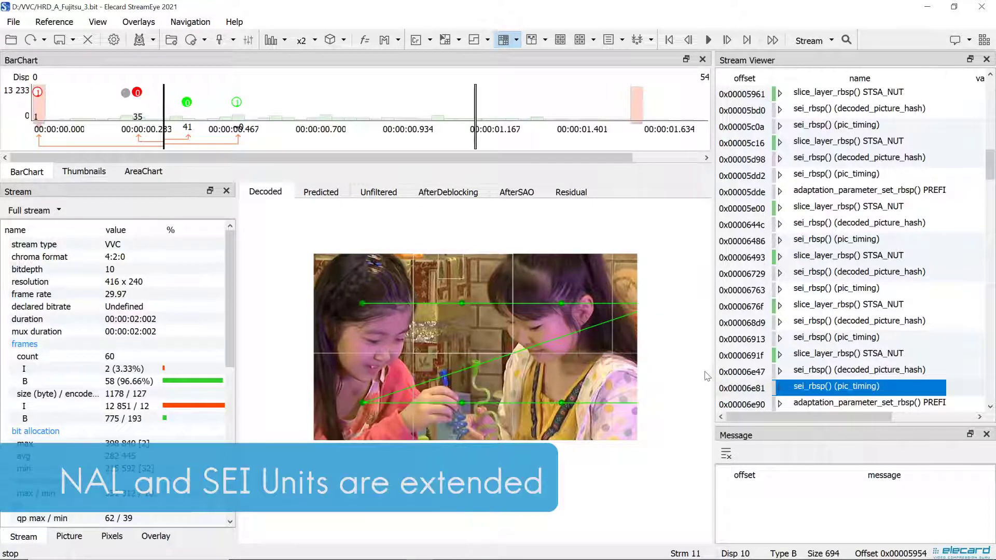
pyautogui.click(781, 159)
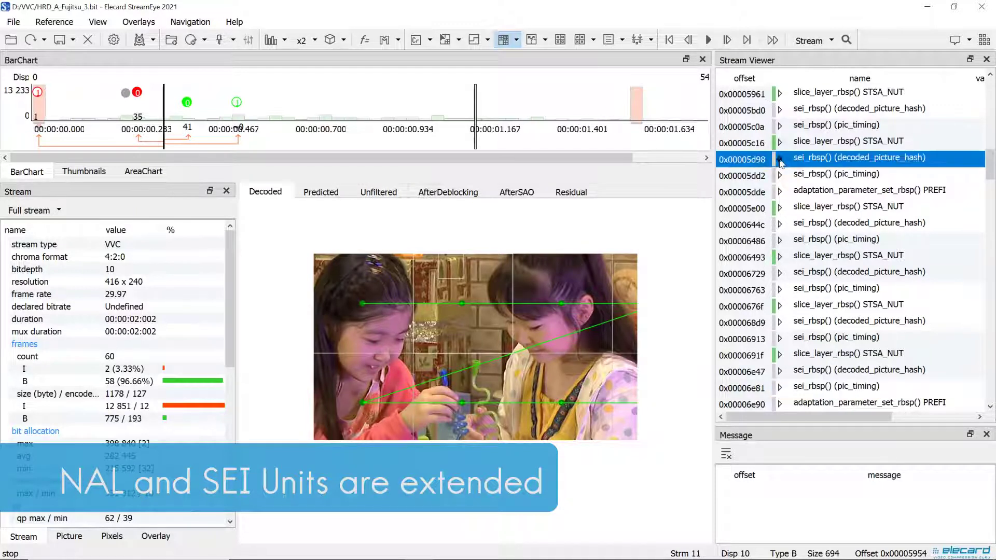
pyautogui.doubleClick(792, 159)
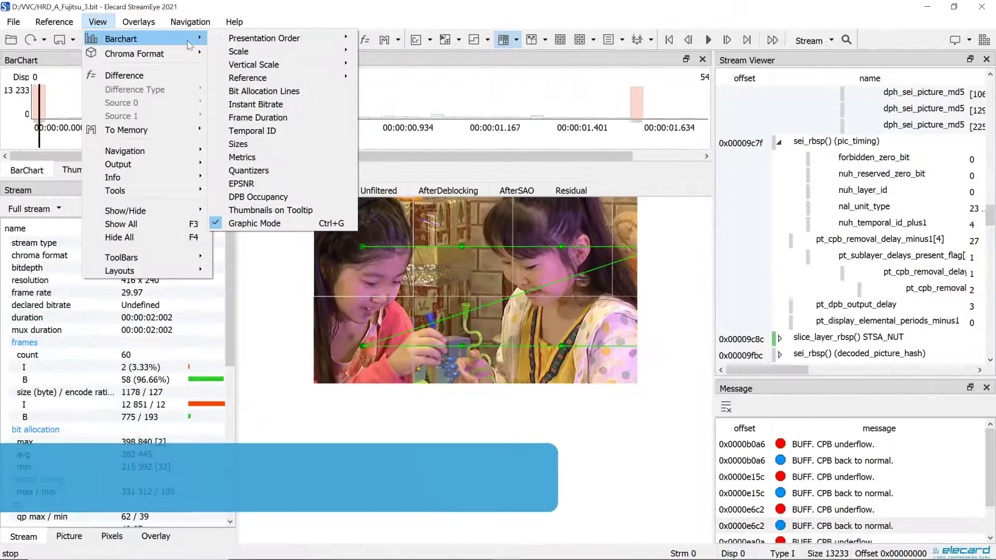
# Show the Reference > Hierarchy view in the bar chart and make the chart taller.
pyautogui.moveTo(284, 79)
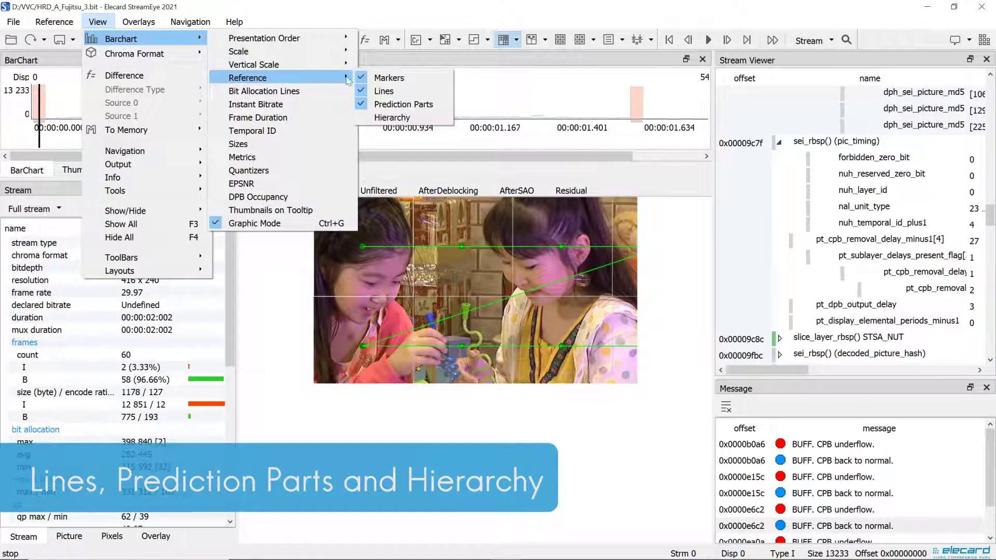
pyautogui.click(392, 118)
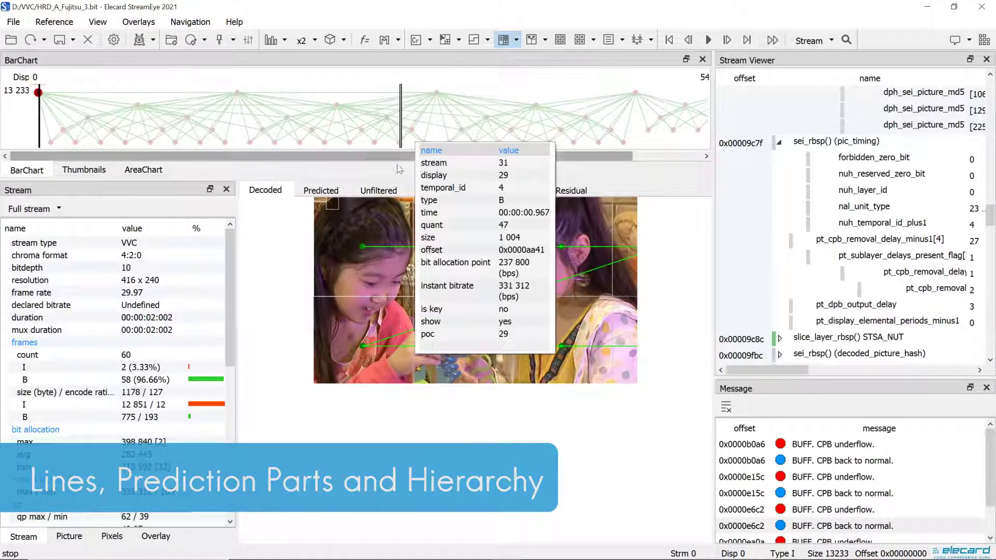
pyautogui.moveTo(396, 177); pyautogui.dragTo(394, 260)
# Step through hierarchy nodes from display frame 12 to display frame 14.
pyautogui.click(150, 225)
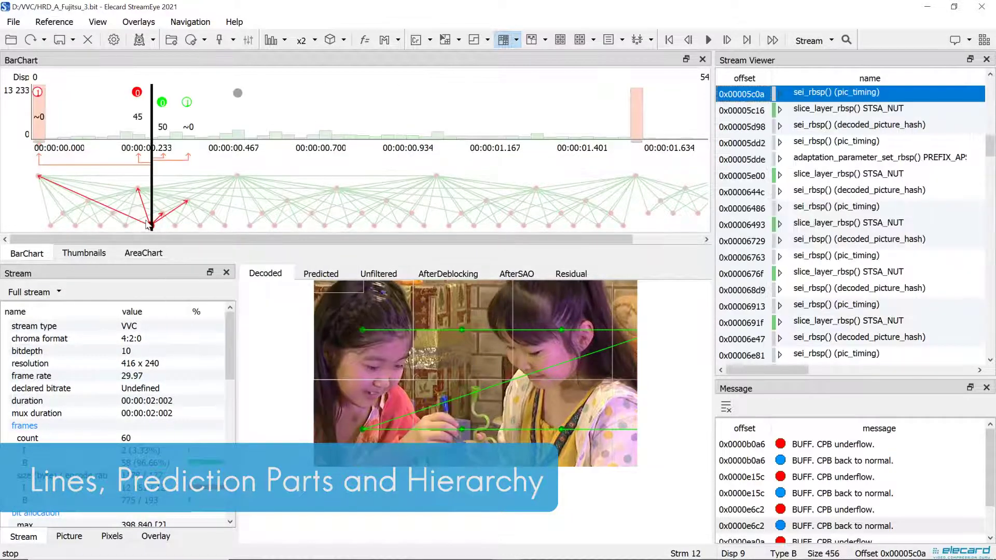
pyautogui.click(187, 201)
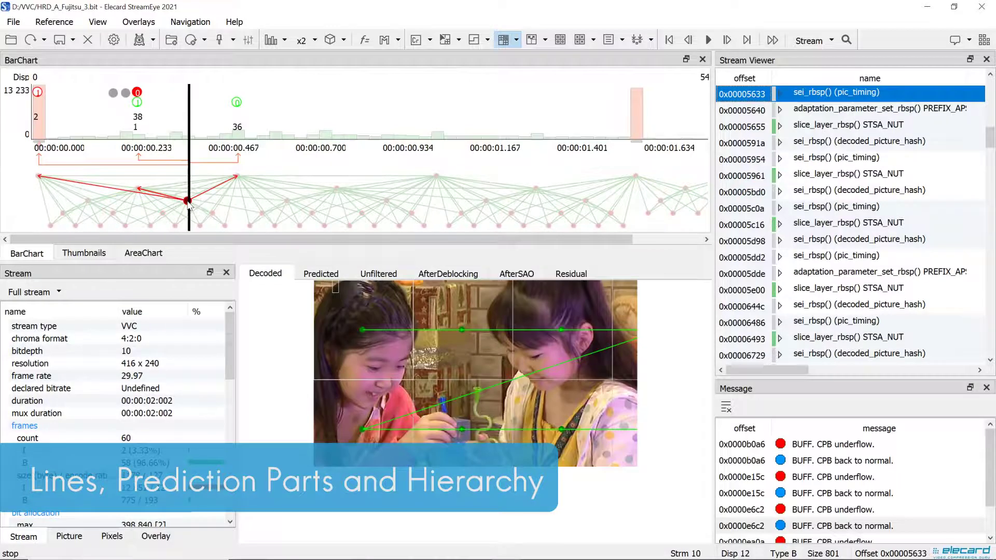
pyautogui.click(198, 208)
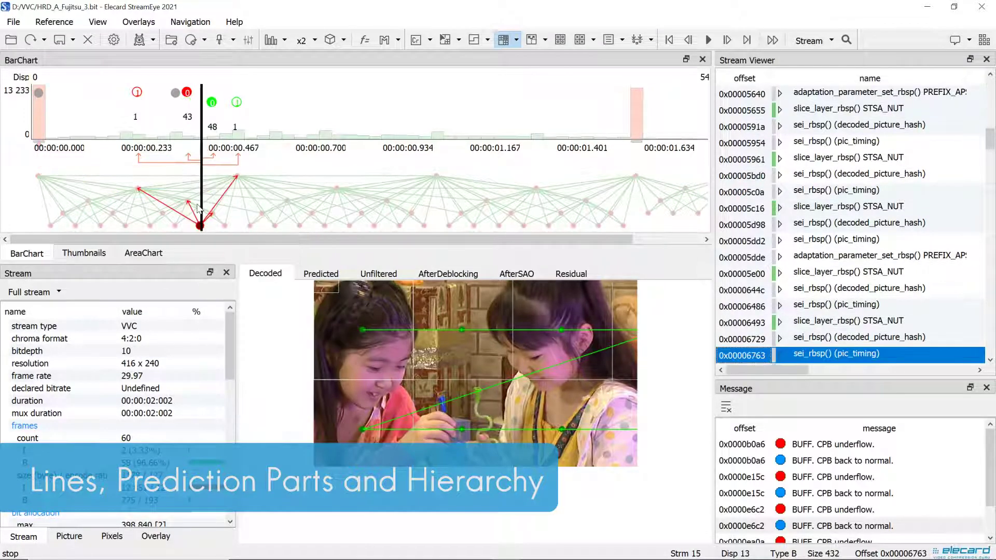
pyautogui.click(212, 208)
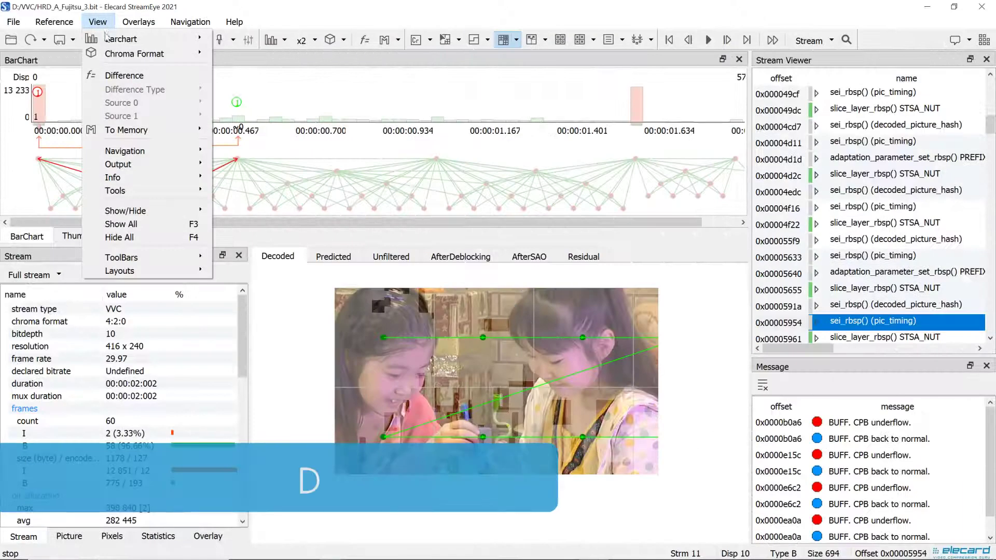
# Overlay DPB Occupancy on the bar chart and step through two frame nodes.
pyautogui.moveTo(146, 39)
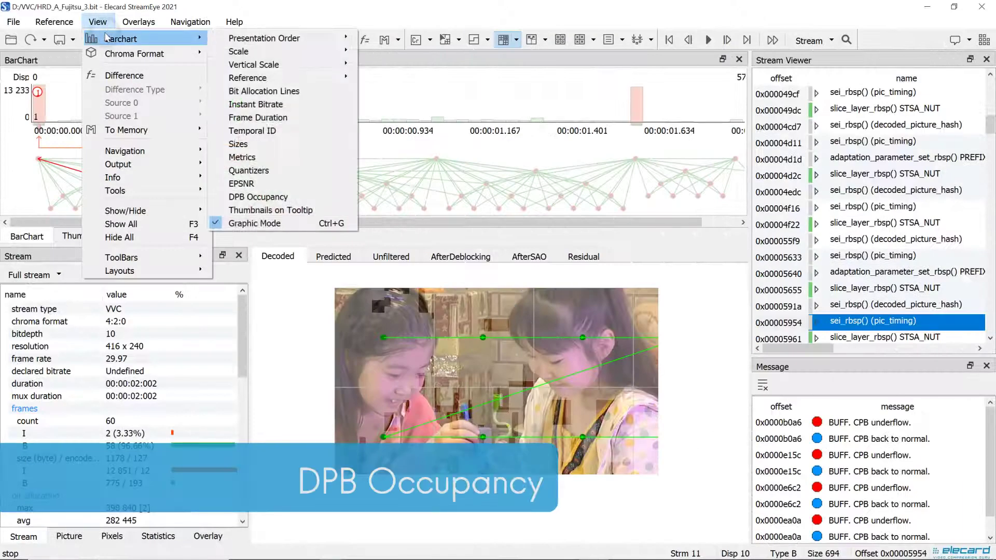
pyautogui.click(258, 198)
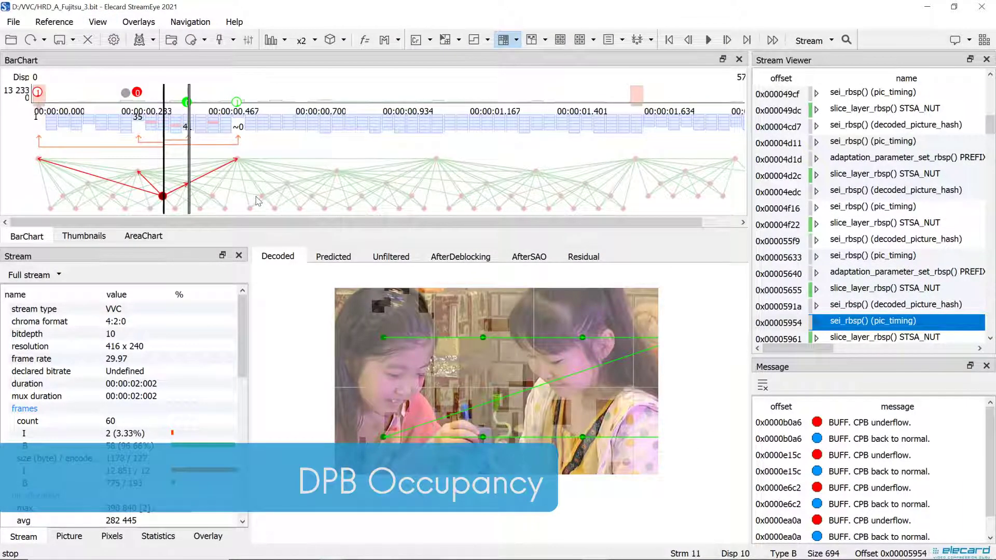
pyautogui.click(199, 191)
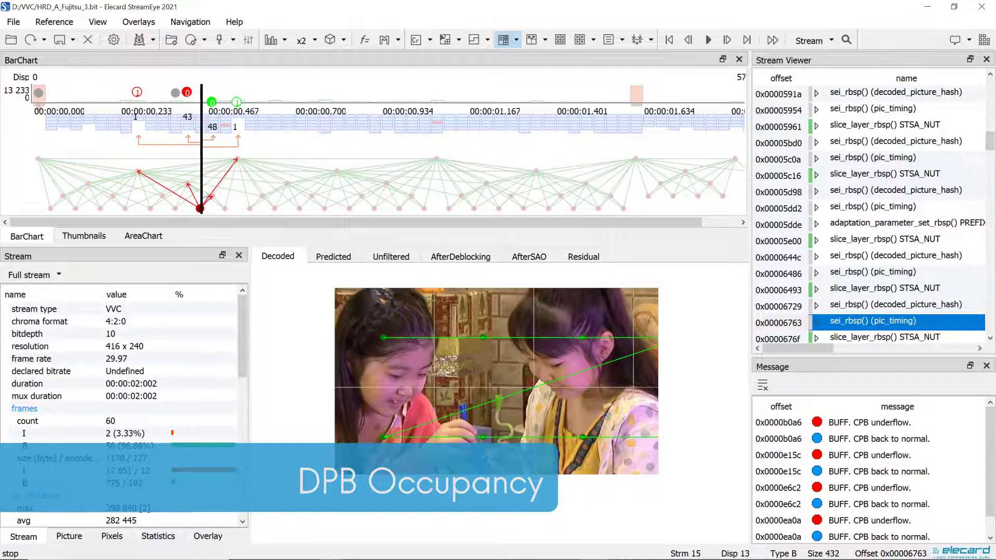
pyautogui.click(212, 196)
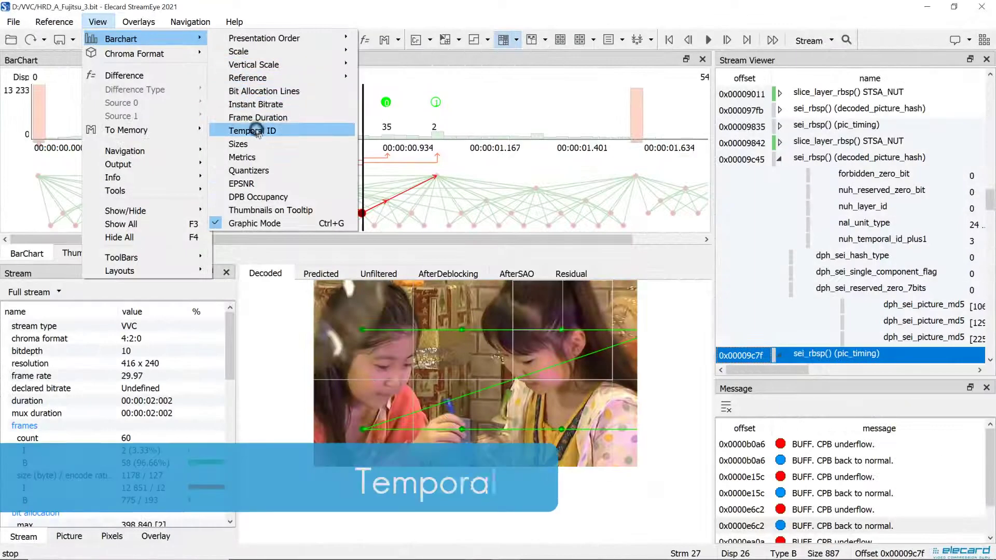
# Switch the bar chart overlay to Temporal ID and enlarge the chart.
pyautogui.click(252, 130)
pyautogui.moveTo(260, 206)
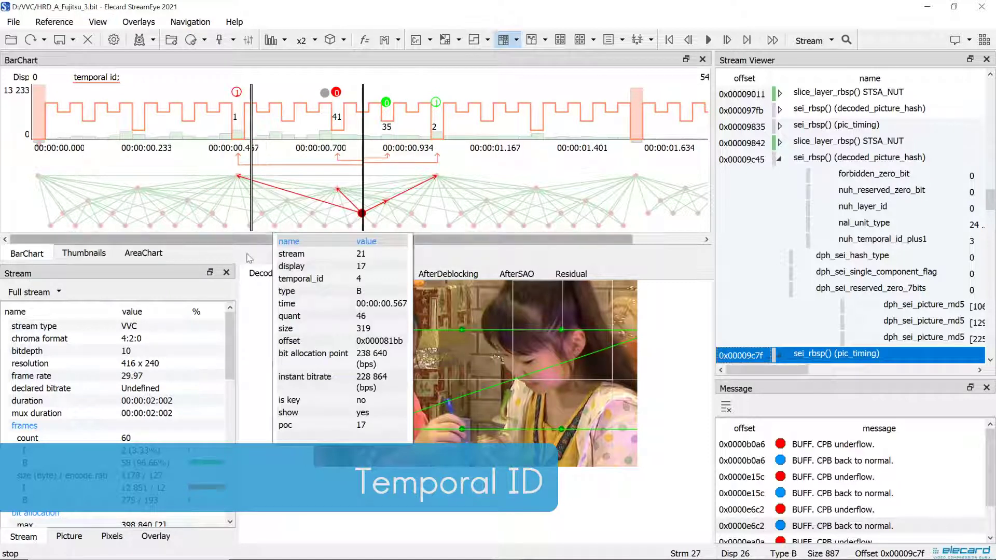
pyautogui.moveTo(246, 261); pyautogui.dragTo(241, 297)
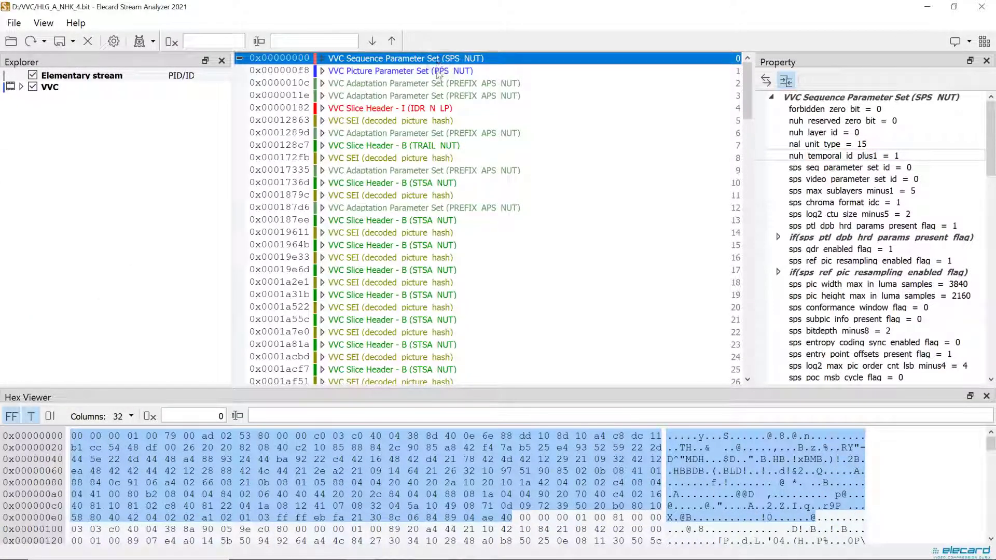
# Inspect the PPS and IDR slice header, then filter HBBTV.ts to PMT table packets and expand the AIT at 0x00184881.
pyautogui.click(437, 71)
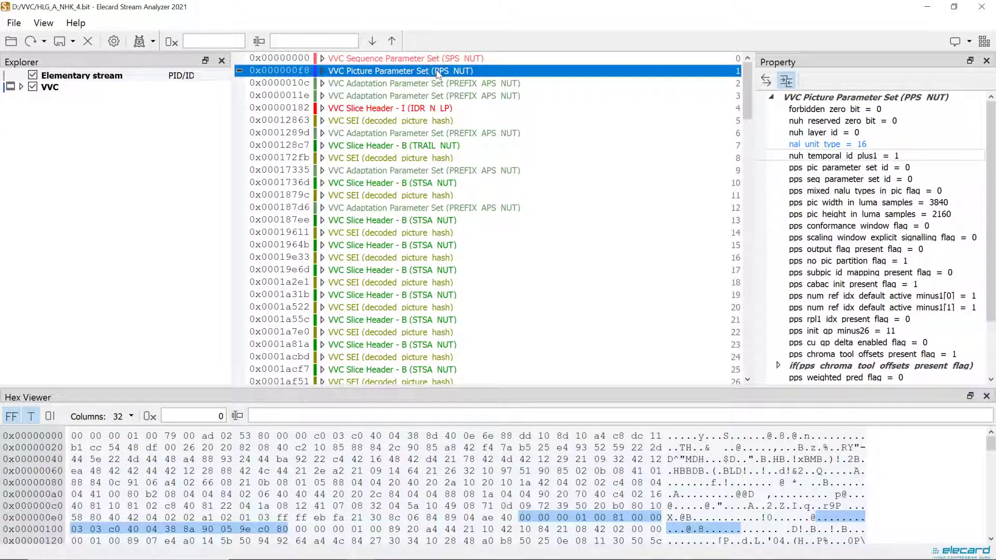
pyautogui.click(440, 109)
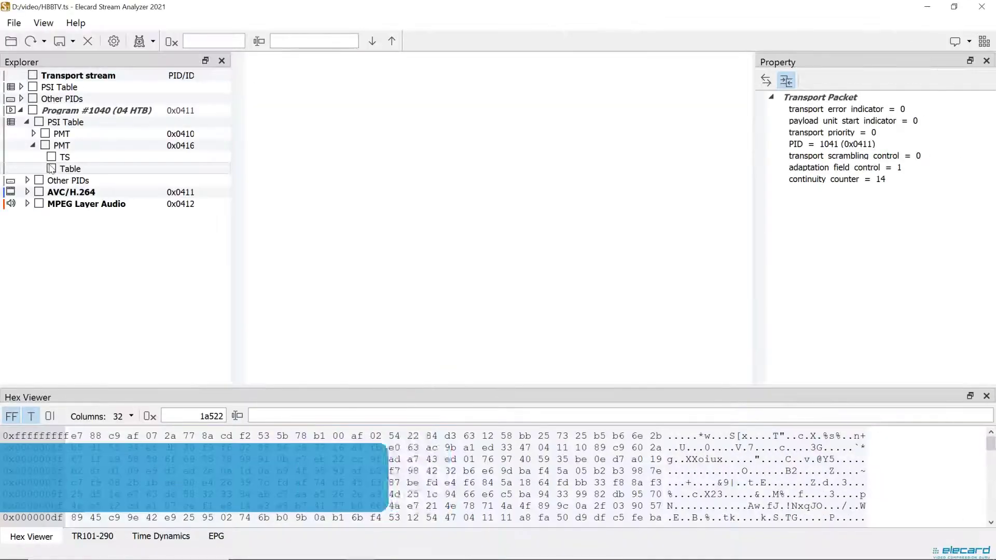
pyautogui.click(52, 169)
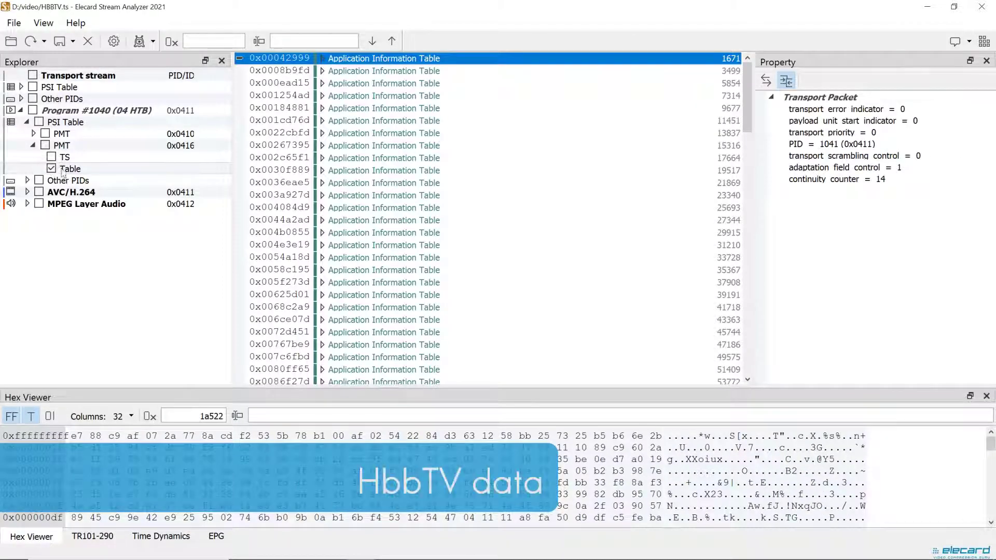
pyautogui.click(342, 111)
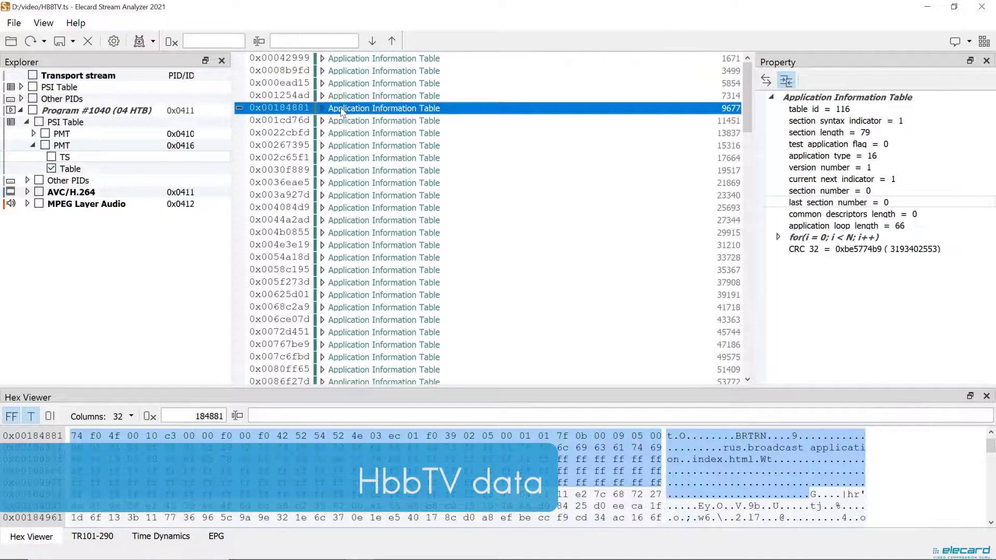
pyautogui.doubleClick(336, 110)
pyautogui.scroll(-2, 435, 212)
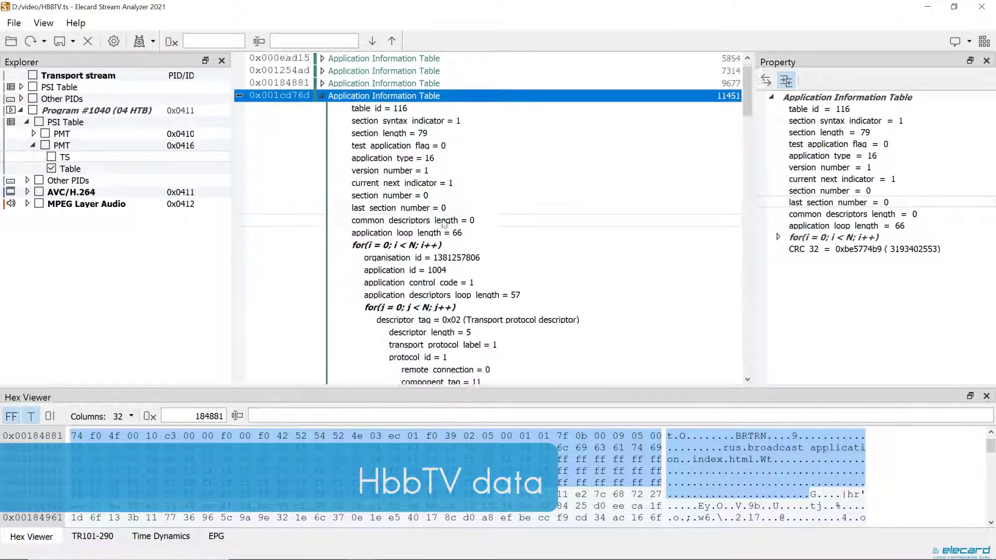
pyautogui.scroll(-6, 444, 223)
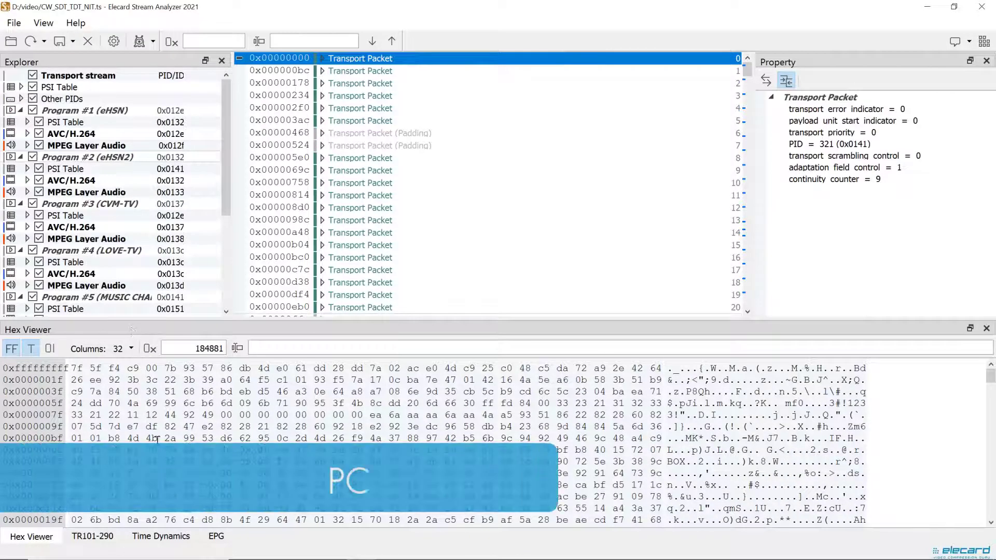
# Plot PCR Accuracy for PID 0x012E on the Time Dynamics graph.
pyautogui.click(161, 537)
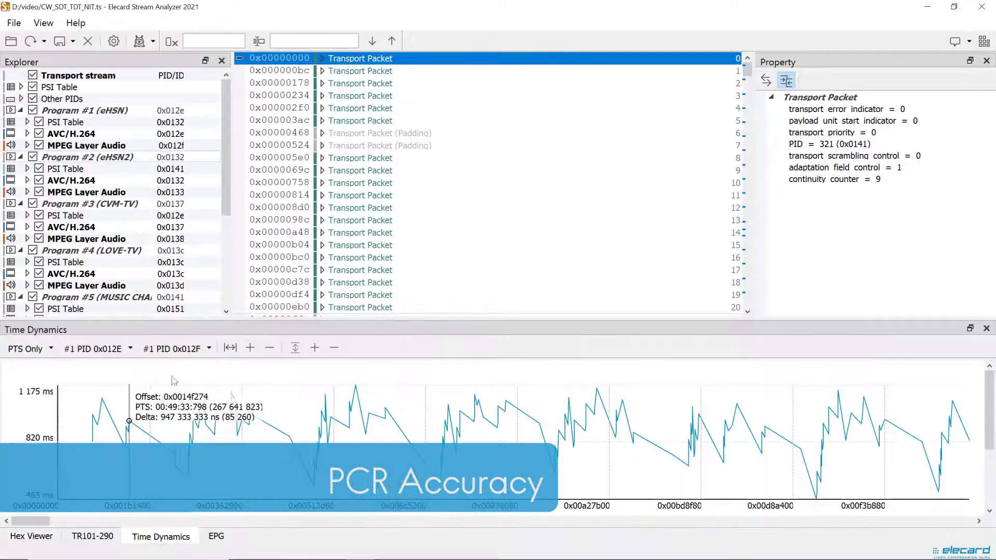
pyautogui.click(172, 351)
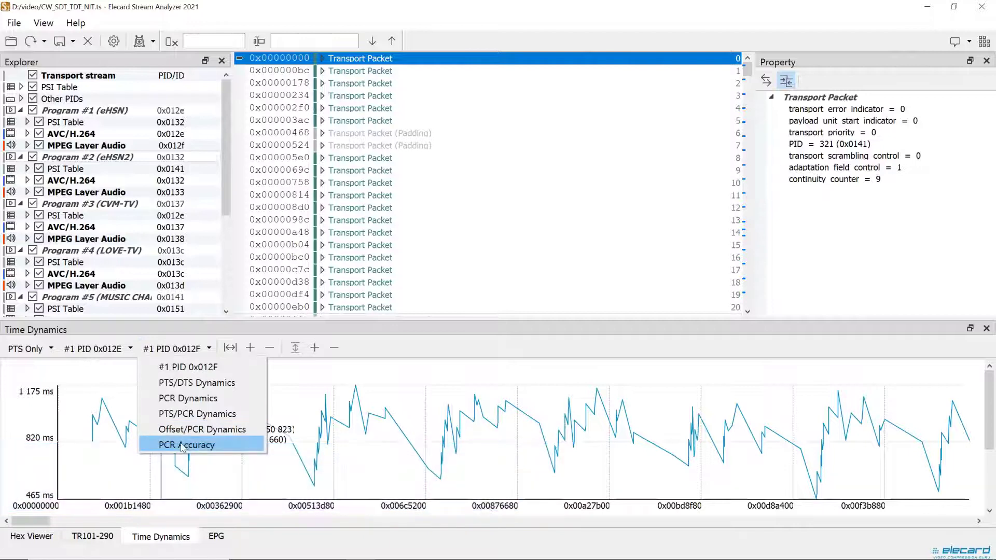
pyautogui.click(183, 444)
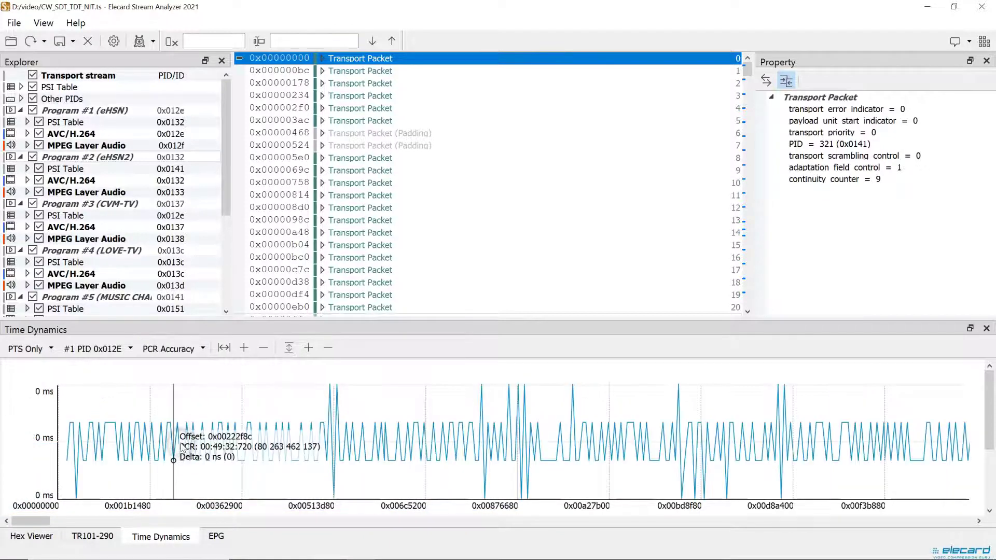
# Jump to the packets behind graph points at offsets 0x00440aa4, 0x0048c07c and 0x004aa470.
pyautogui.click(265, 447)
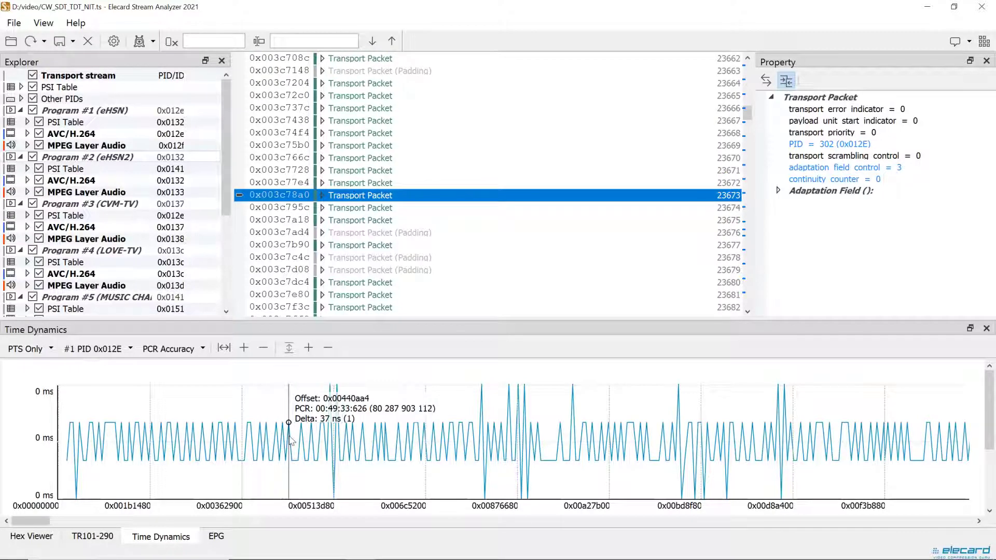
pyautogui.click(290, 438)
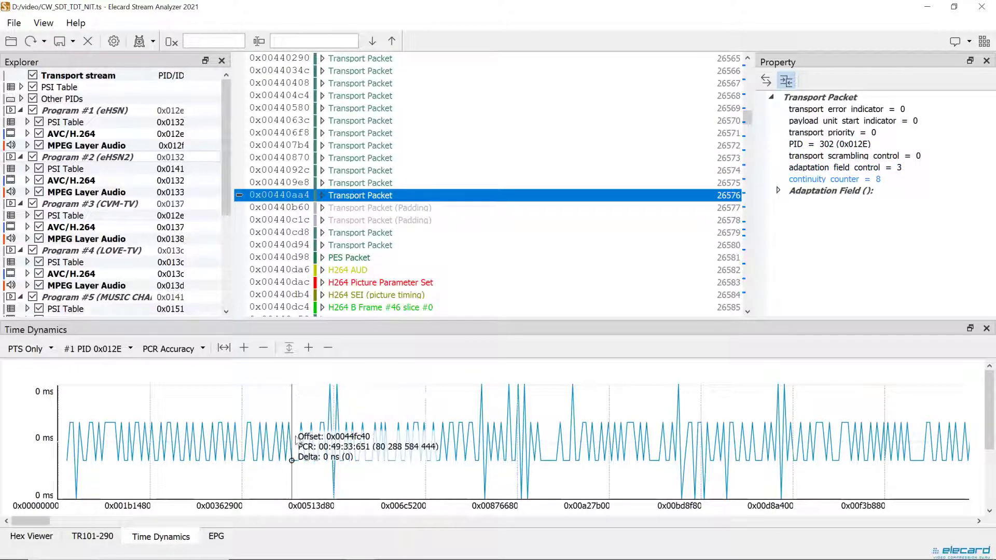
pyautogui.click(310, 438)
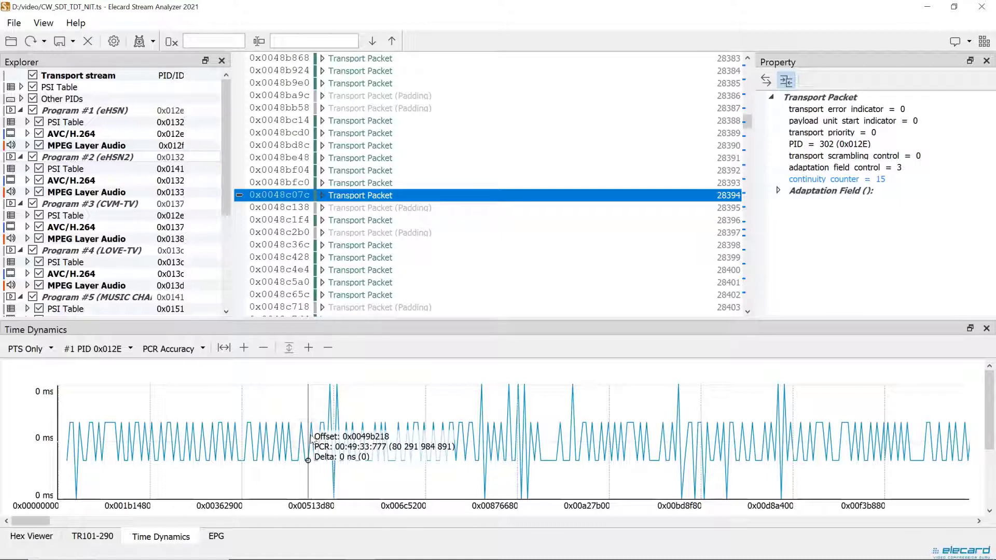
pyautogui.click(313, 440)
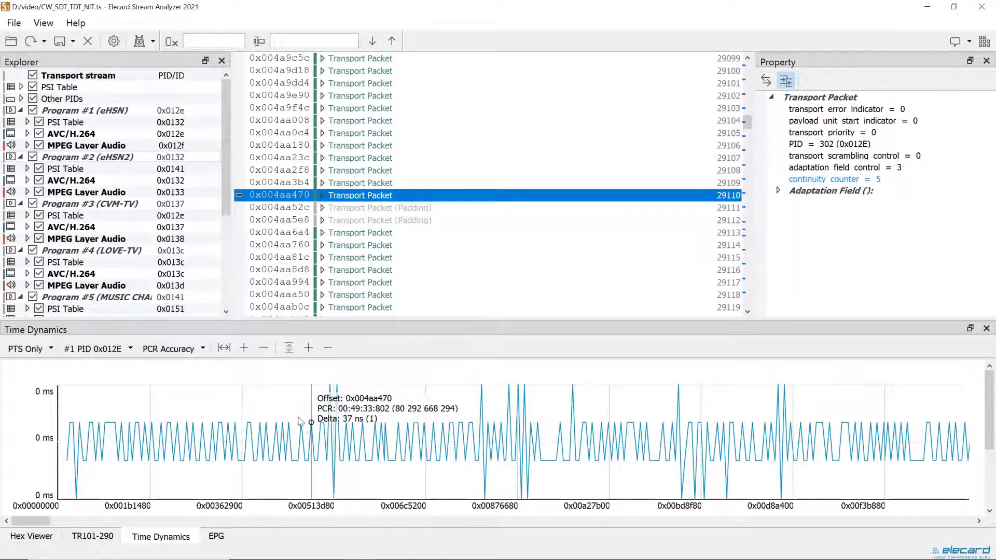
# Enable 'Show PTS, DTS, PCR in hexadecimal' in the Visualization options and apply.
pyautogui.click(115, 41)
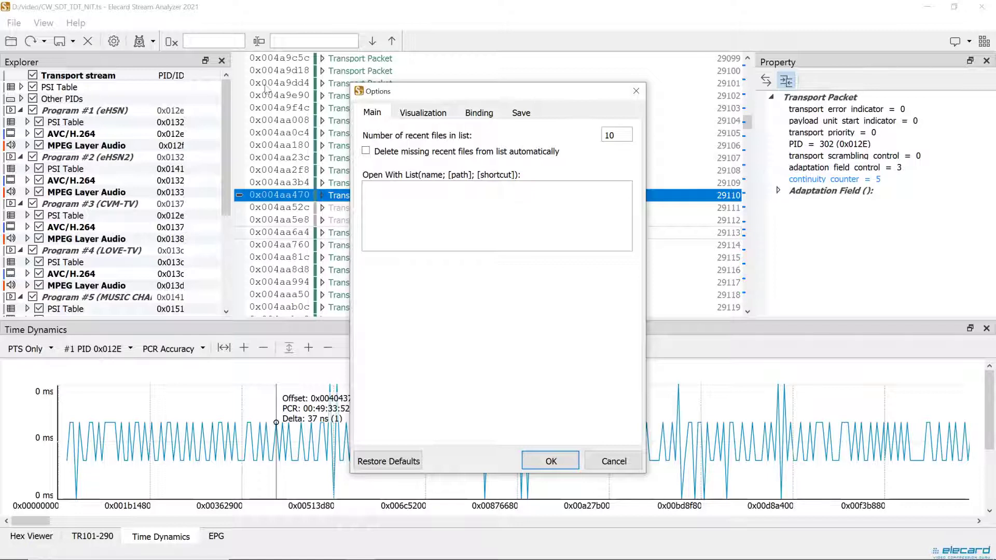
pyautogui.click(397, 115)
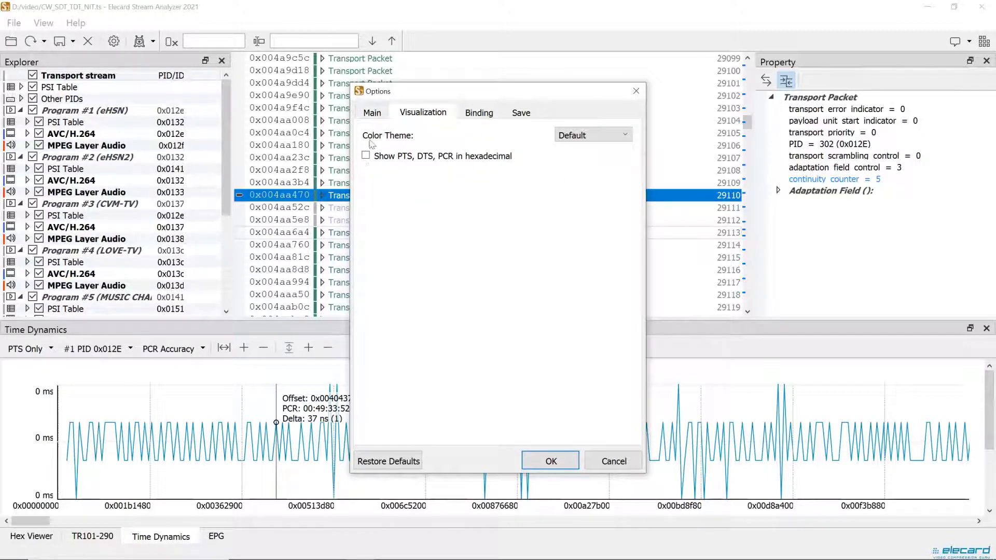
pyautogui.click(366, 158)
pyautogui.click(537, 461)
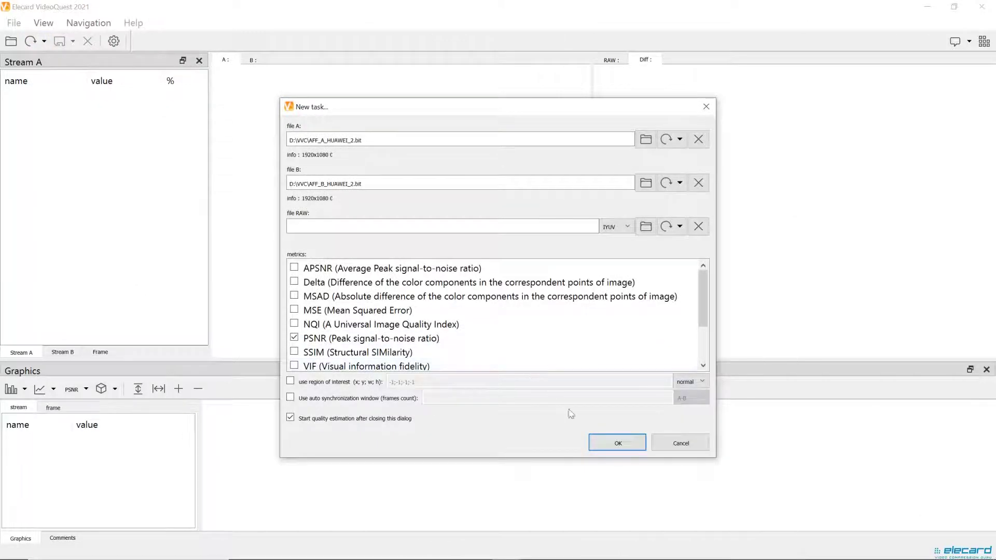
# Run the PSNR comparison of AFF_A_HUAWEI_2.bit vs AFF_B_HUAWEI_2.bit and view frames 4, 5 and 6.
pyautogui.click(616, 442)
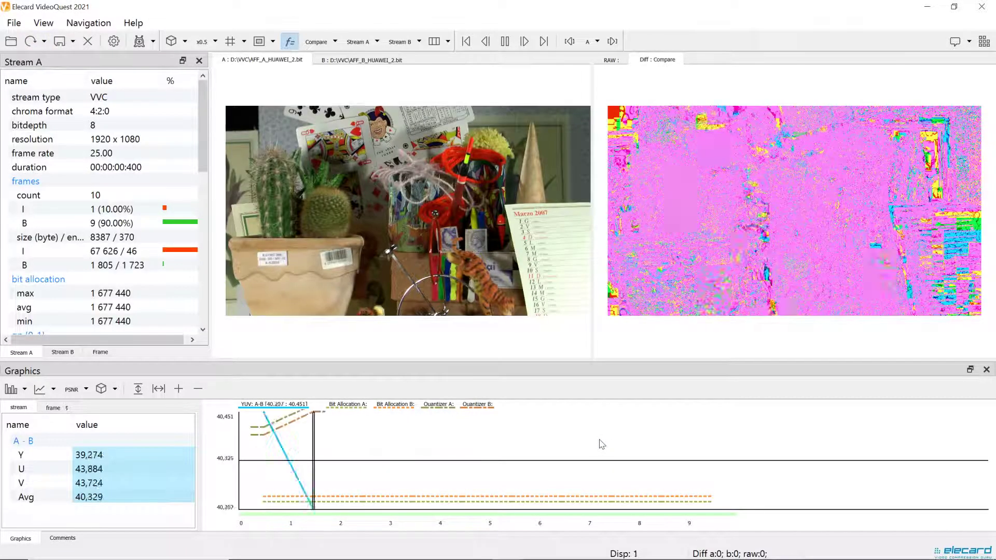
pyautogui.click(467, 434)
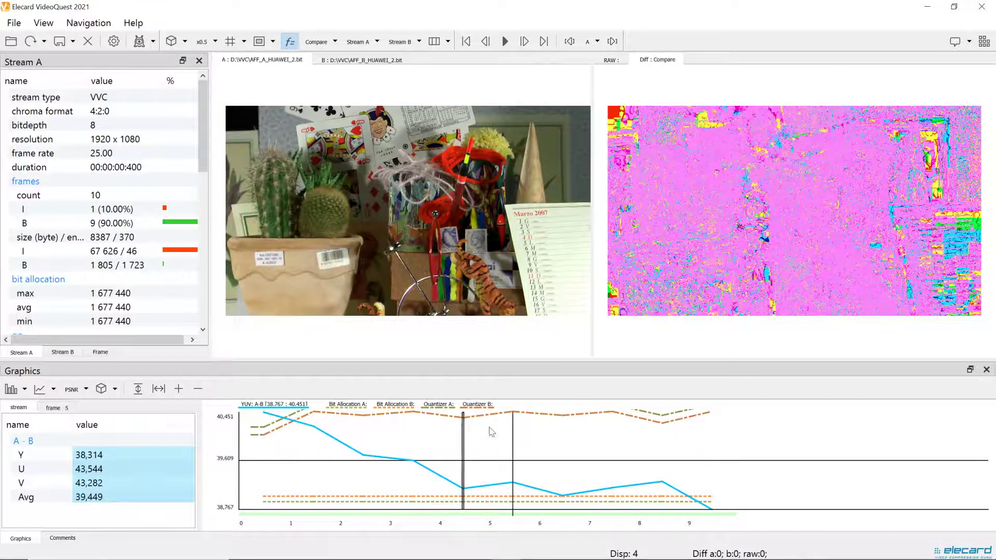
pyautogui.click(489, 429)
pyautogui.click(539, 426)
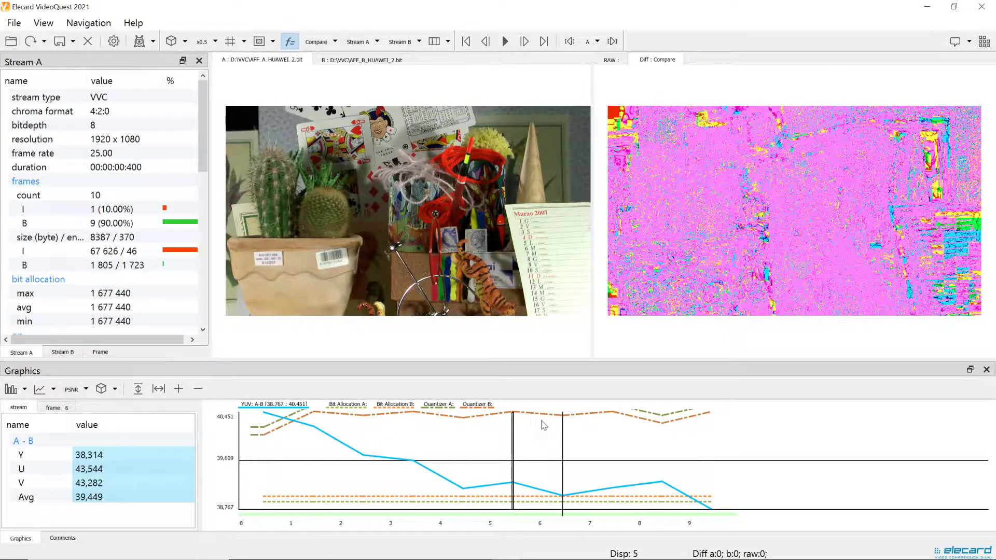